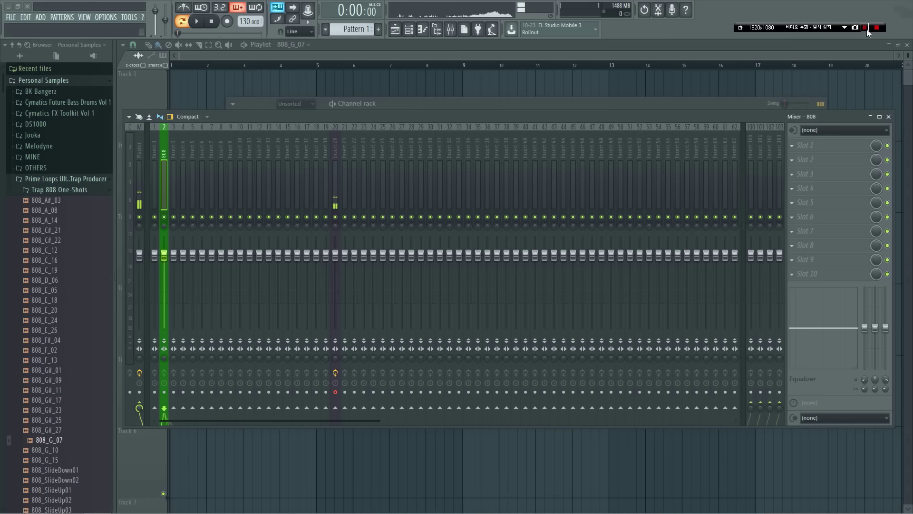
- Clear the open windows and inspect the sample loaded in the channel rack's 808 channel
{"action": "left_click", "coordinate": [865, 28]}
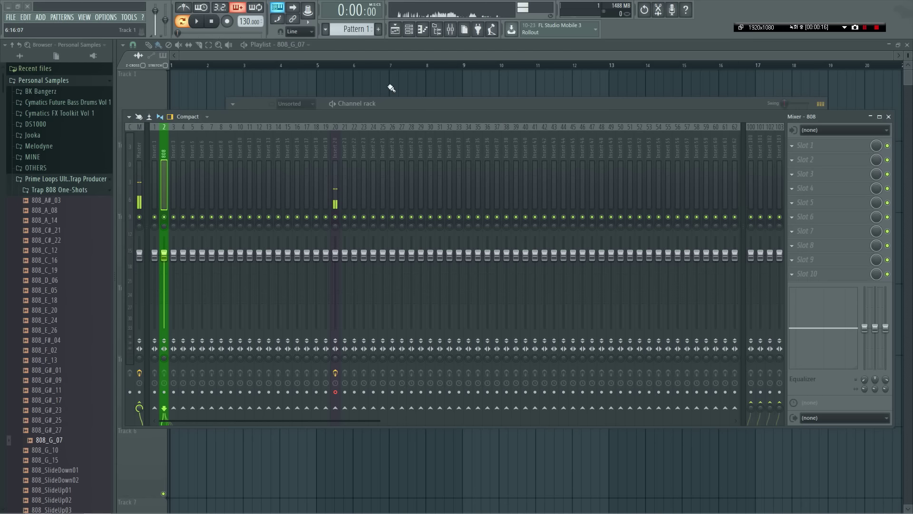
{"action": "key", "text": "F12"}
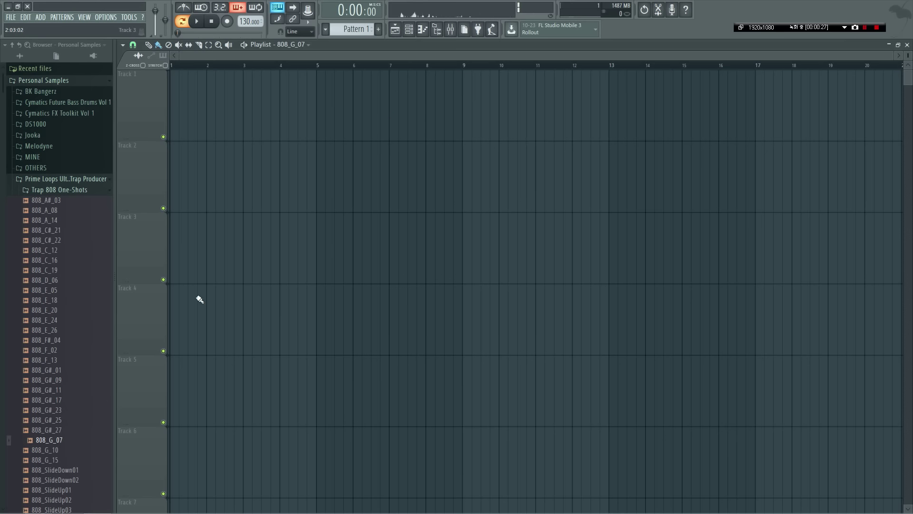
{"action": "scroll", "coordinate": [65, 440], "scroll_direction": "down", "scroll_amount": 6}
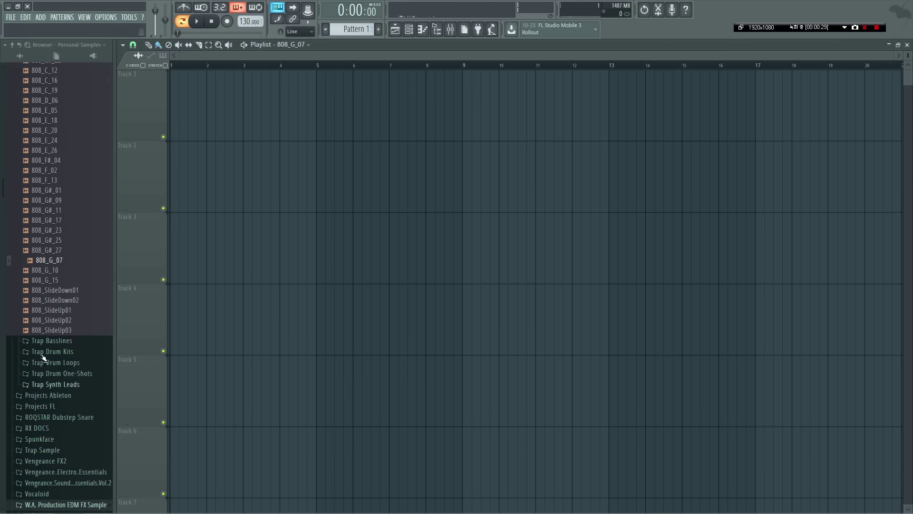
{"action": "double_click", "coordinate": [74, 263]}
{"action": "key", "text": "F6"}
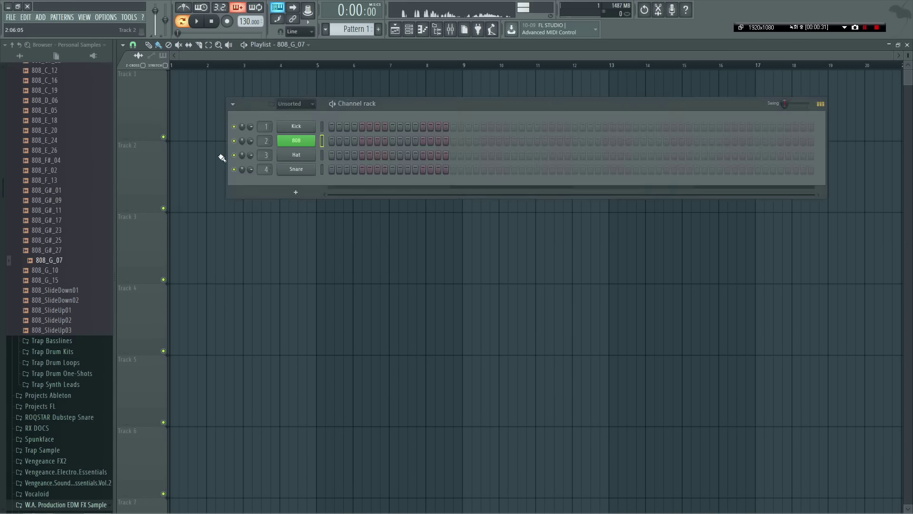
{"action": "left_click", "coordinate": [301, 149]}
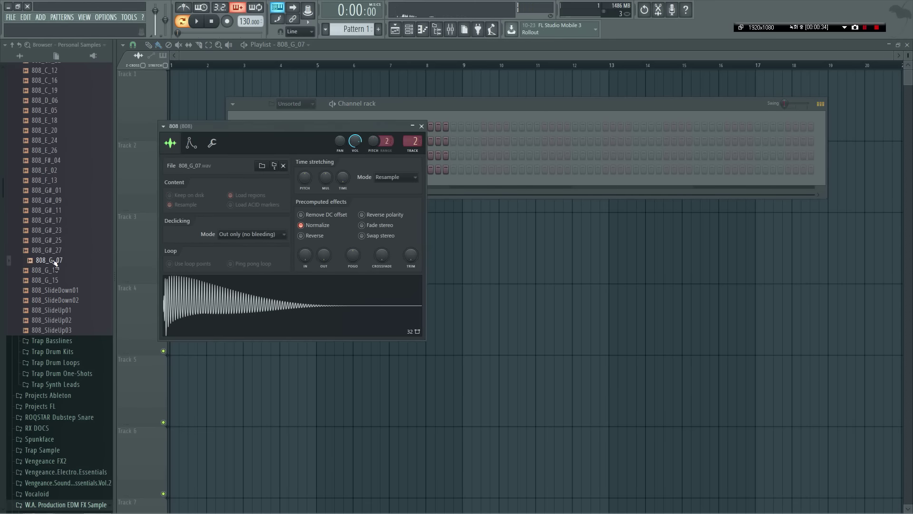
{"action": "scroll", "coordinate": [55, 264], "scroll_direction": "up", "scroll_amount": 6}
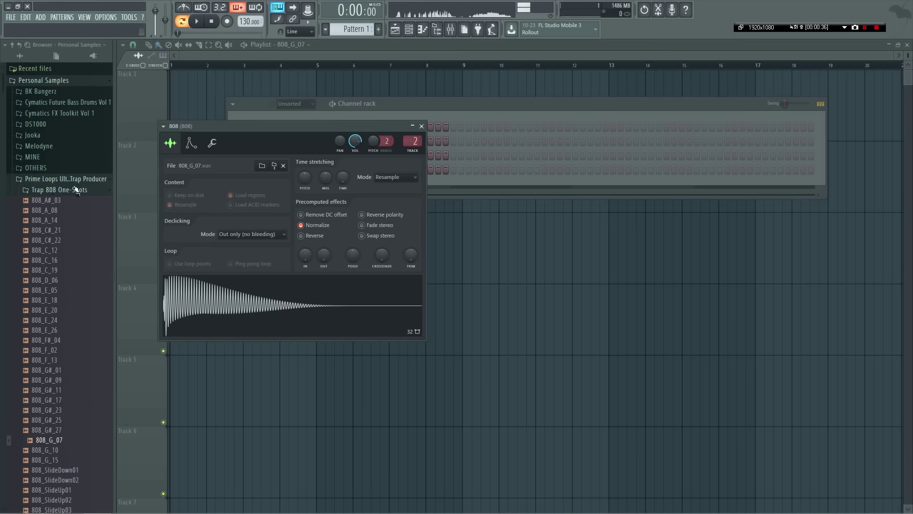
{"action": "key", "text": "Escape"}
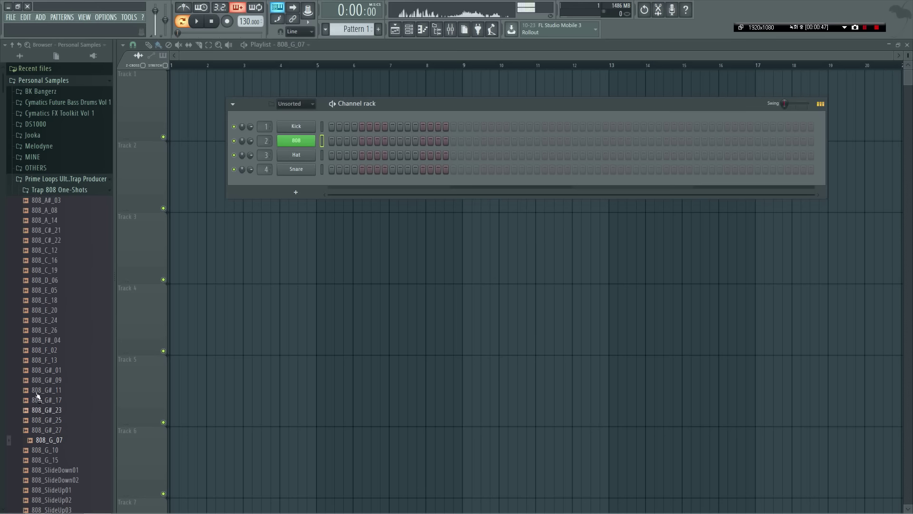
- Switch to the Personal Samples folder, open note frequencies chart.png, and examine the note frequencies across the octaves
{"action": "key", "text": "alt+Tab"}
{"action": "key", "text": "Tab"}
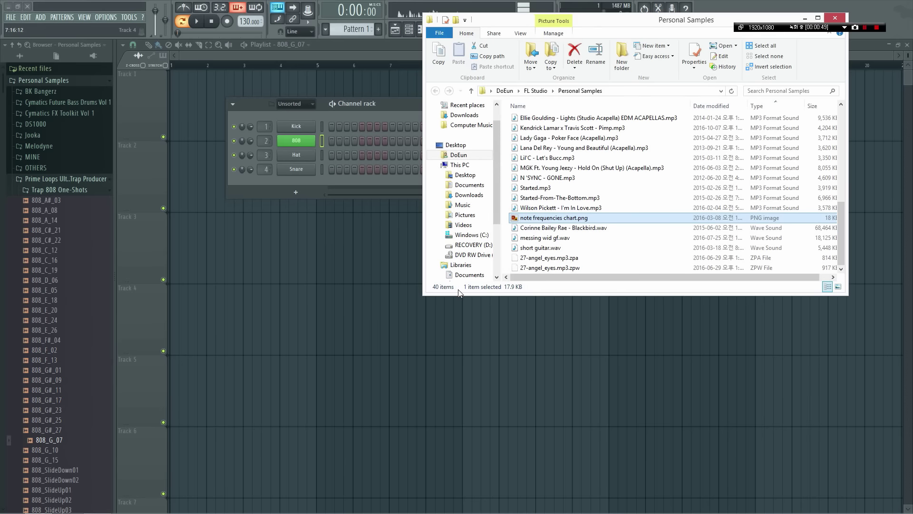
{"action": "double_click", "coordinate": [546, 220]}
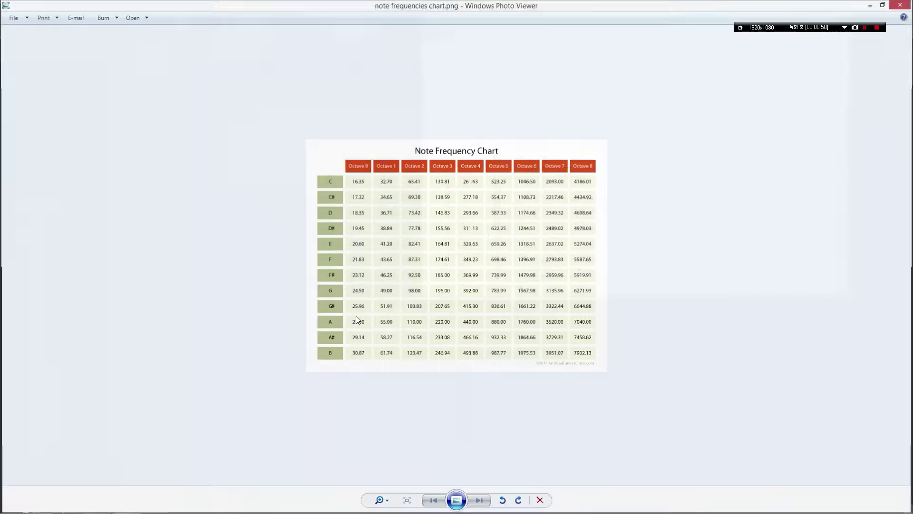
{"action": "scroll", "coordinate": [363, 307], "scroll_direction": "up", "scroll_amount": 2}
{"action": "scroll", "coordinate": [352, 305], "scroll_direction": "up", "scroll_amount": 1}
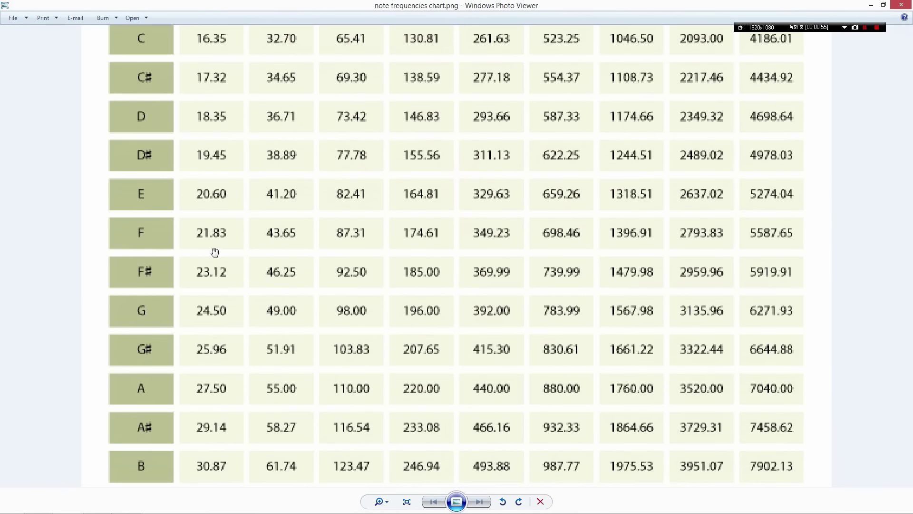
{"action": "left_click_drag", "start_coordinate": [270, 229], "coordinate": [282, 262]}
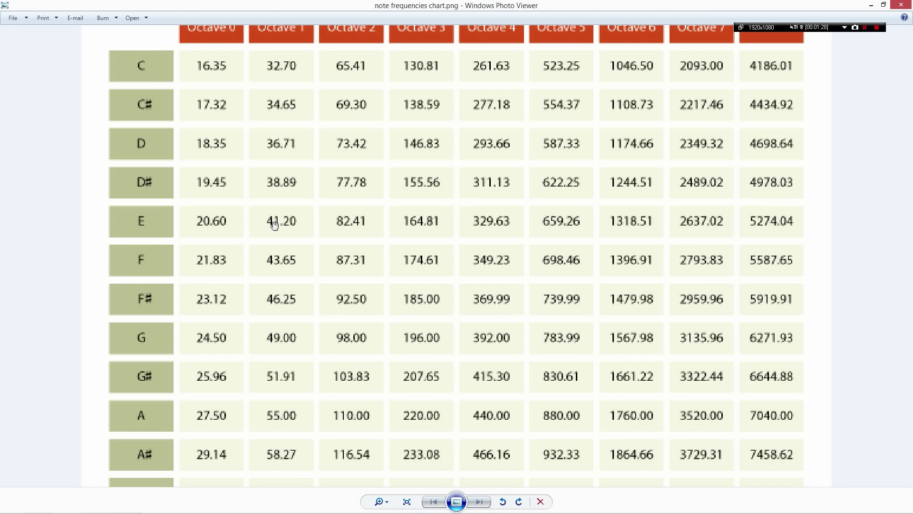
{"action": "left_click_drag", "start_coordinate": [241, 255], "coordinate": [241, 232]}
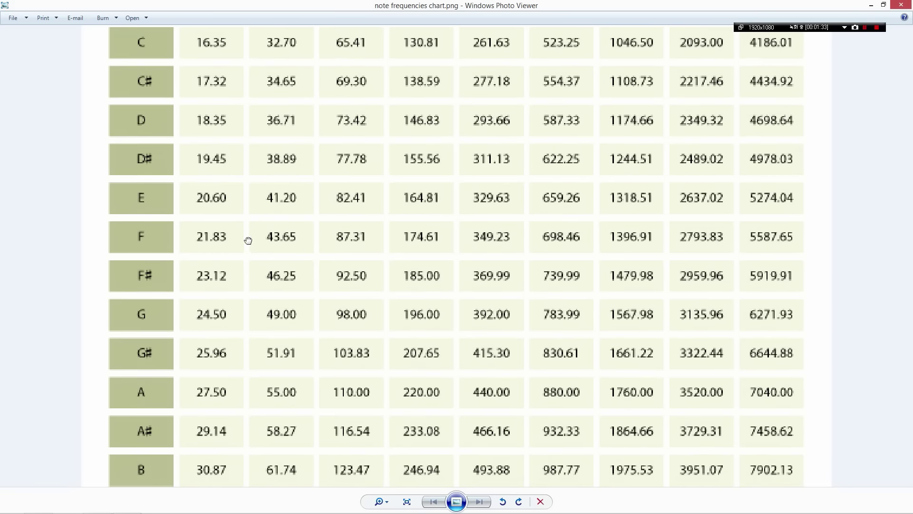
{"action": "left_click_drag", "start_coordinate": [246, 239], "coordinate": [251, 257]}
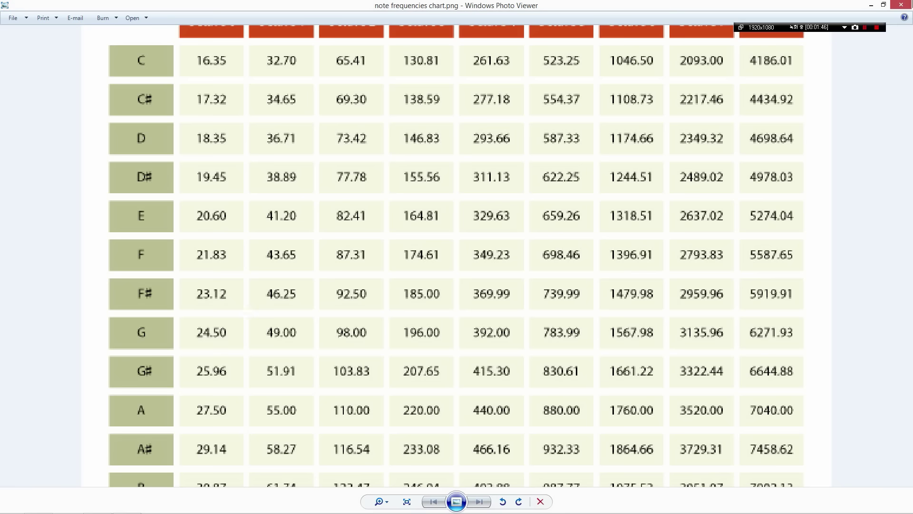
{"action": "left_click", "coordinate": [910, 3]}
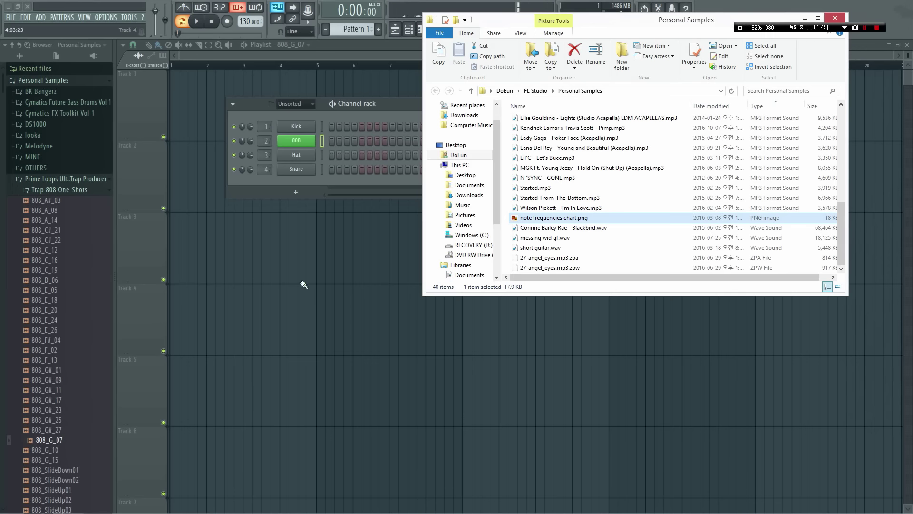
- Return to FL Studio and load C_Tuner in the first effect slot of the 808 mixer track
{"action": "left_click", "coordinate": [304, 114]}
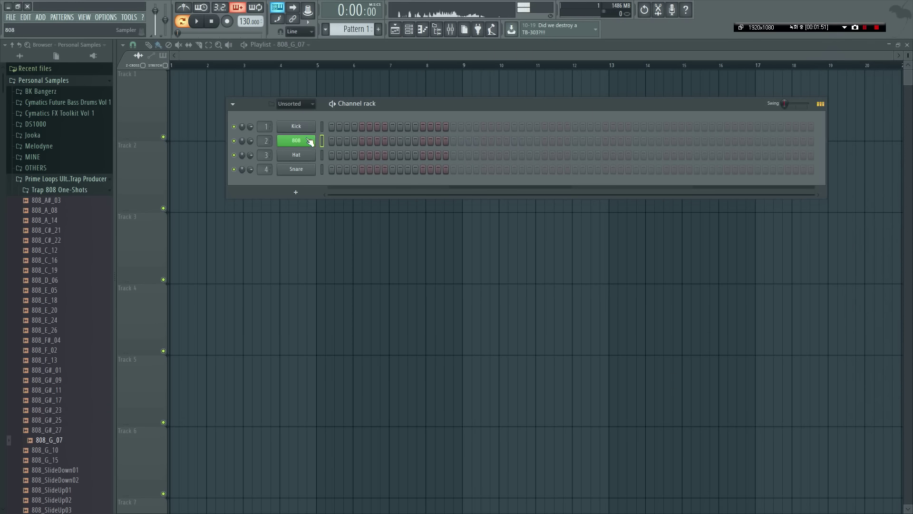
{"action": "key", "text": "F9"}
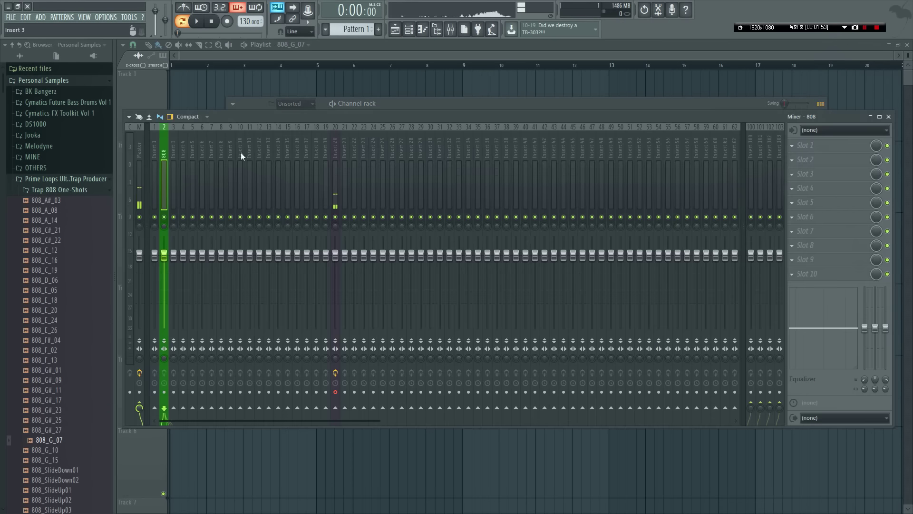
{"action": "left_click", "coordinate": [804, 145]}
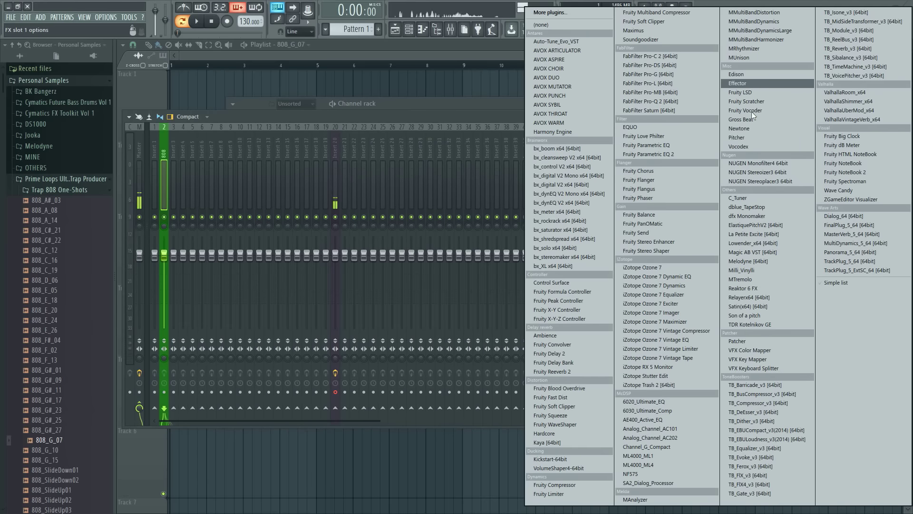
{"action": "left_click", "coordinate": [767, 198]}
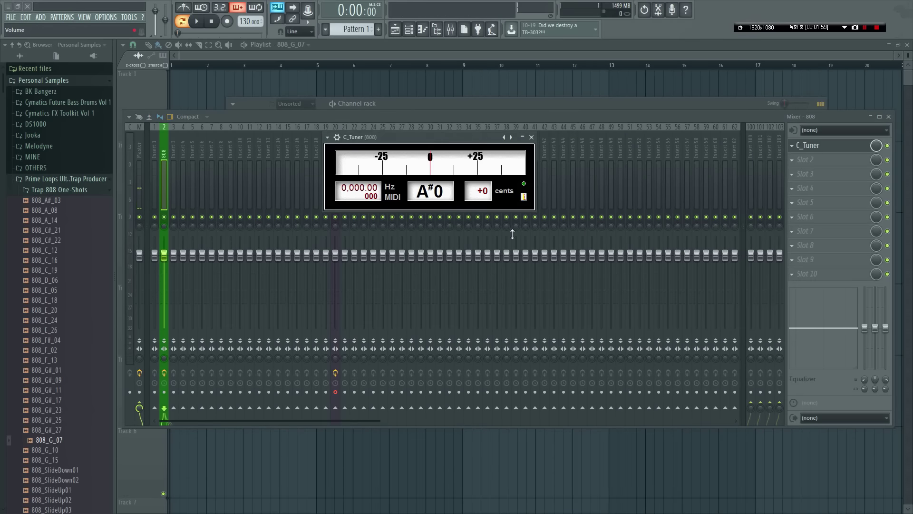
- Close the mixer, place the tuner window below the channel rack, and play the 808 to read its pitch
{"action": "left_click", "coordinate": [447, 104]}
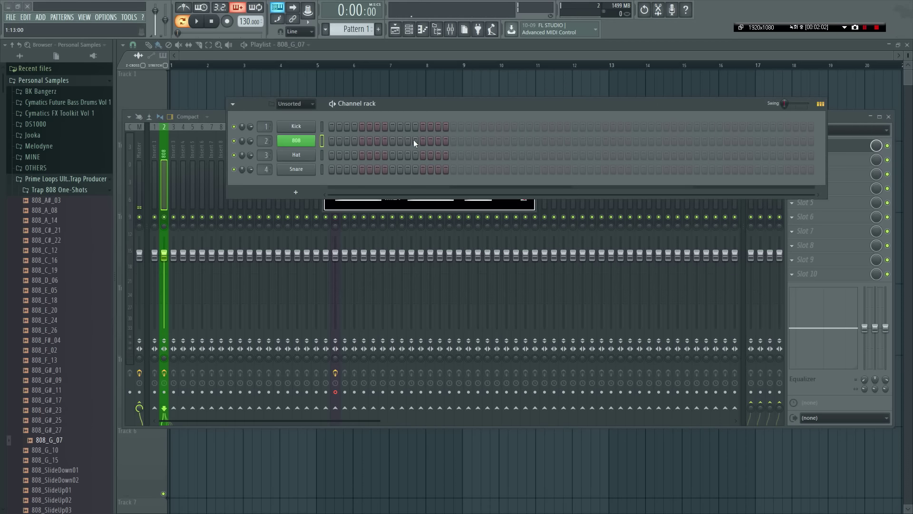
{"action": "key", "text": "F6"}
{"action": "key", "text": "F9"}
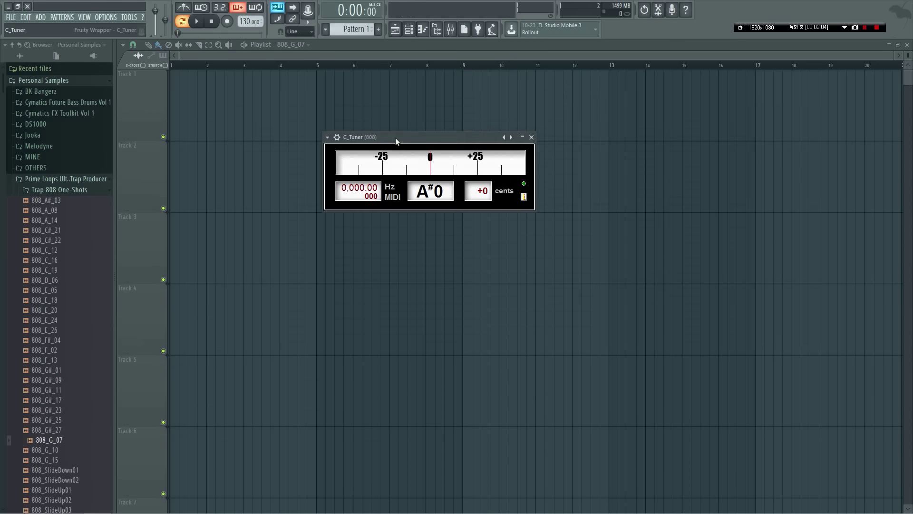
{"action": "left_click_drag", "start_coordinate": [395, 138], "coordinate": [409, 296]}
{"action": "key", "text": "F6"}
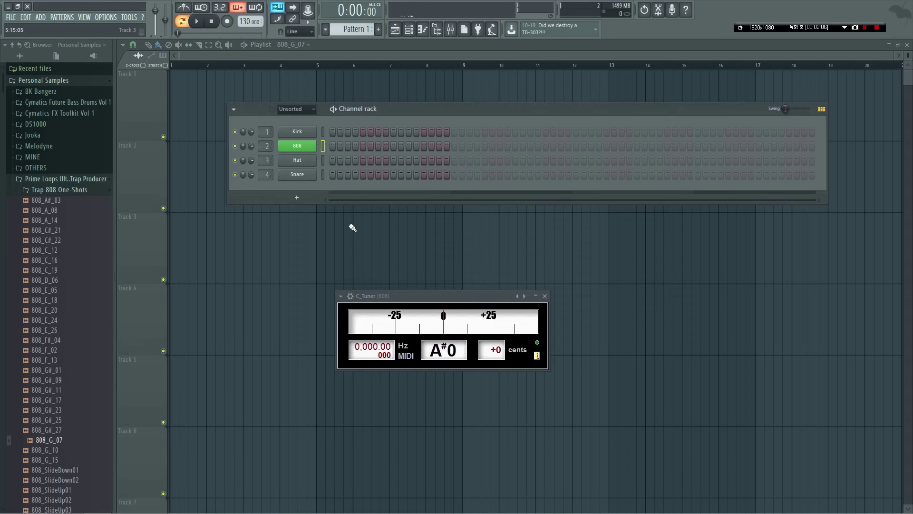
{"action": "key", "text": "q"}
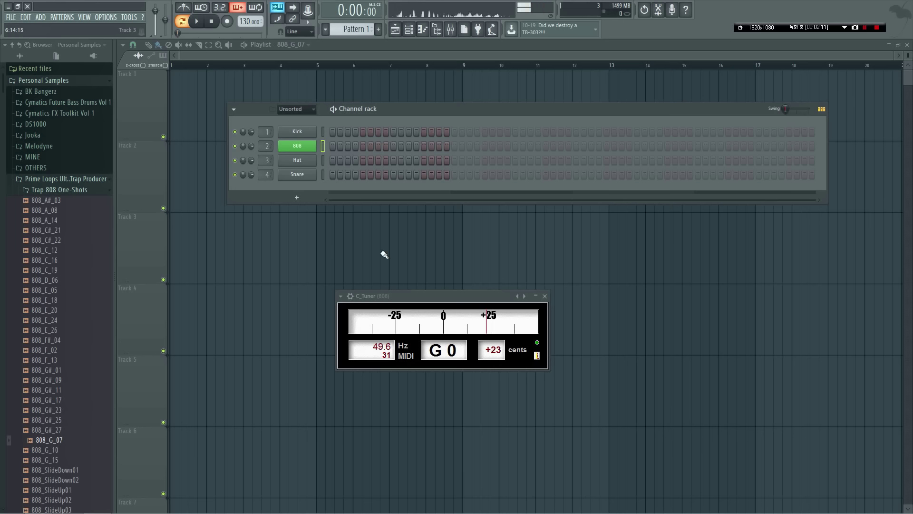
{"action": "left_click_drag", "start_coordinate": [414, 297], "coordinate": [395, 242]}
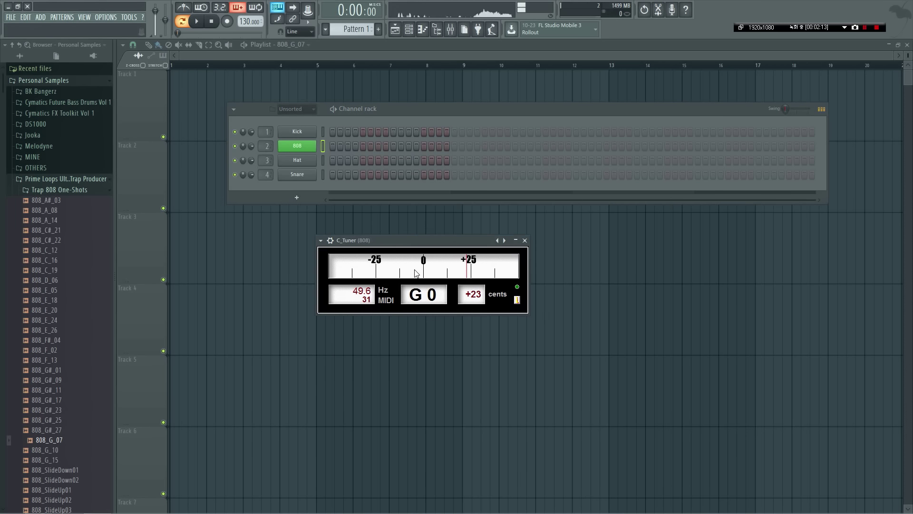
- Open the 808 channel's settings with the tuner beside them and set the pitch range to 1 semitone
{"action": "left_click", "coordinate": [298, 146]}
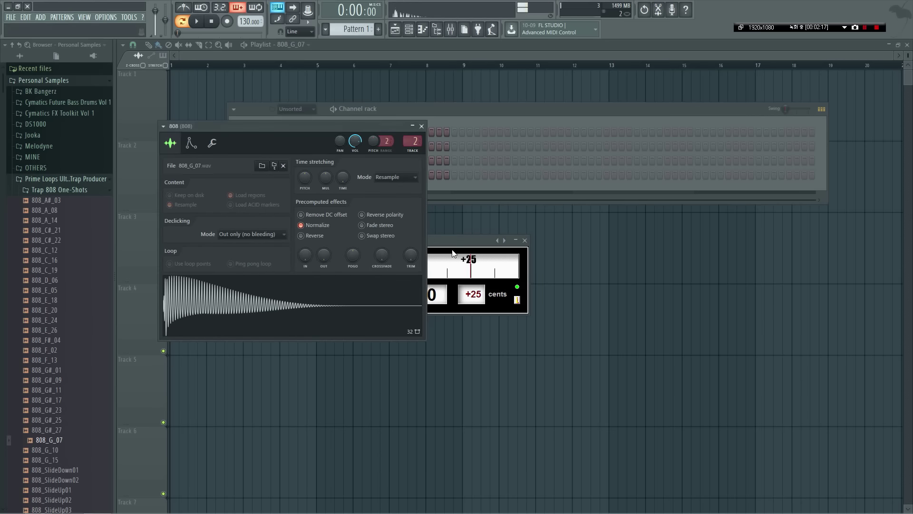
{"action": "left_click_drag", "start_coordinate": [452, 253], "coordinate": [643, 220]}
{"action": "scroll", "coordinate": [382, 144], "scroll_direction": "up", "scroll_amount": 1}
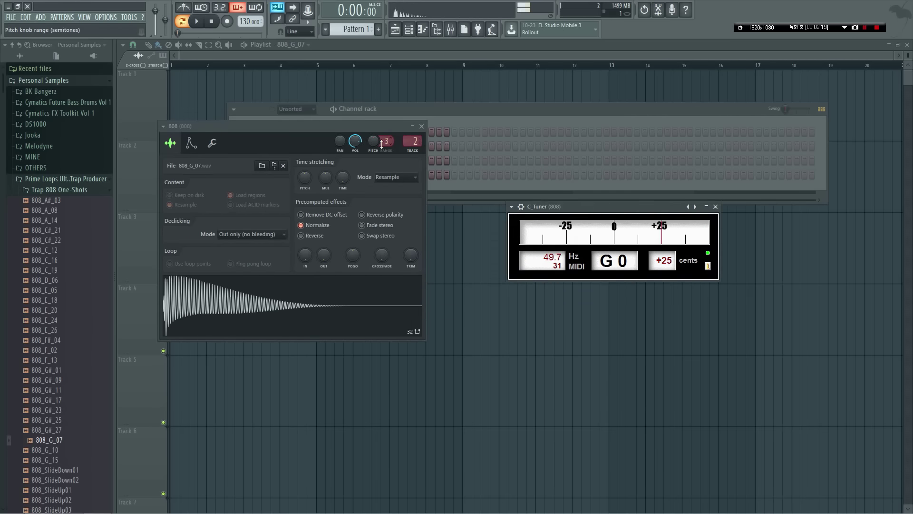
{"action": "scroll", "coordinate": [381, 144], "scroll_direction": "down", "scroll_amount": 2}
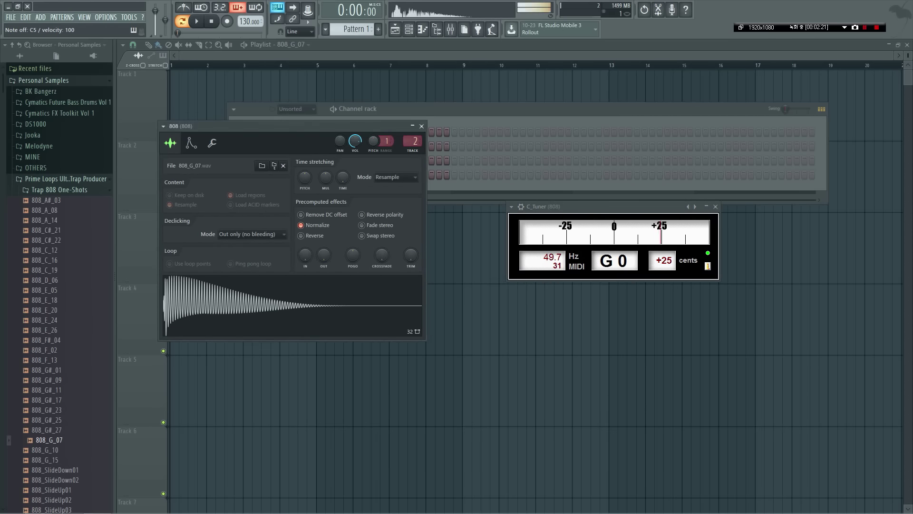
- Try several channel pitch offsets on the 808, starting by lowering it to -25 cents, and replay the note against the tuner
{"action": "key", "text": "z"}
{"action": "left_click_drag", "start_coordinate": [373, 141], "coordinate": [373, 152]}
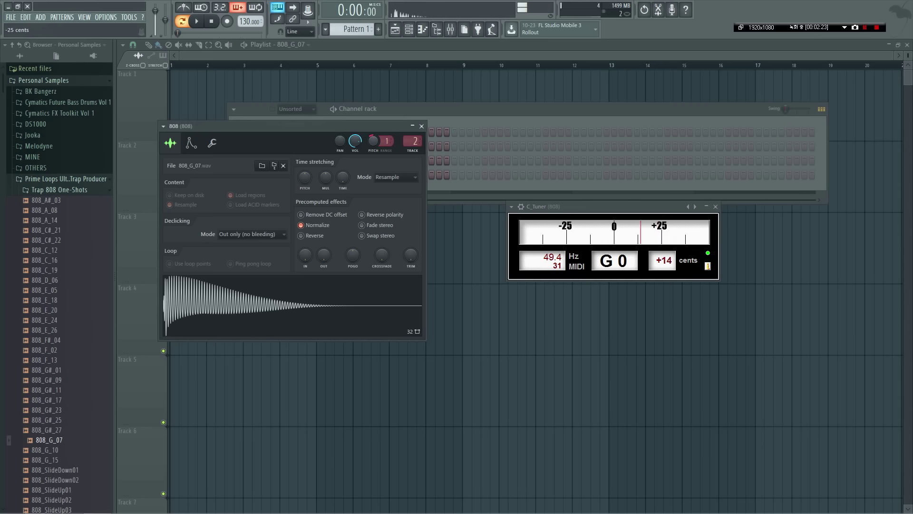
{"action": "key", "text": "z"}
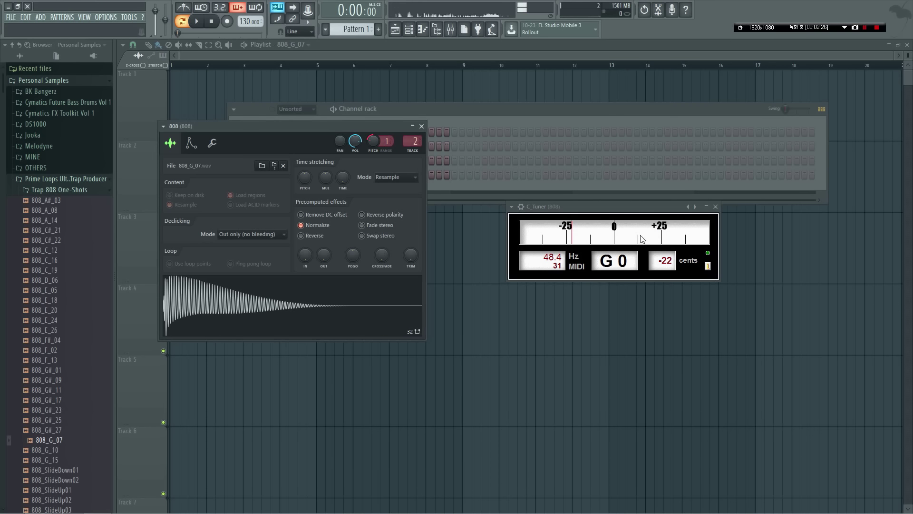
{"action": "key", "text": "z"}
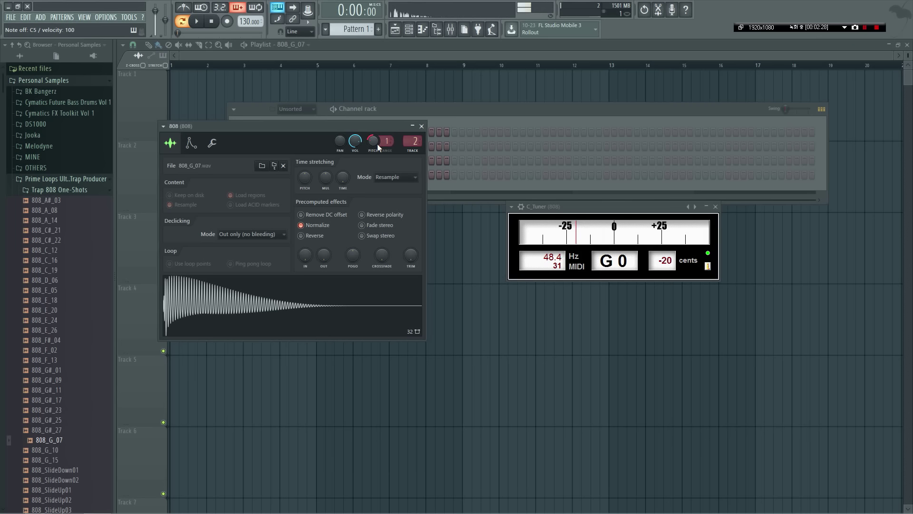
{"action": "left_click_drag", "start_coordinate": [376, 143], "coordinate": [376, 138]}
{"action": "key", "text": "z"}
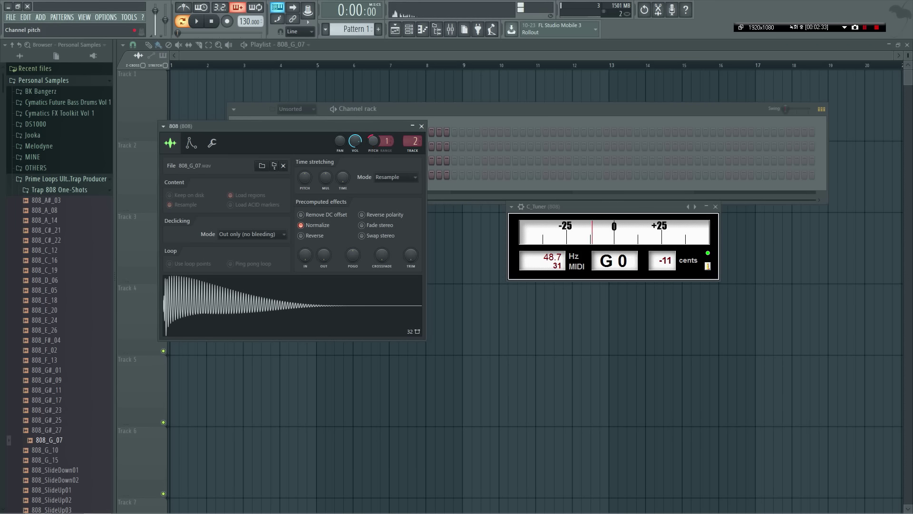
{"action": "left_click_drag", "start_coordinate": [369, 139], "coordinate": [369, 132]}
{"action": "key", "text": "z"}
{"action": "key", "text": "z"}
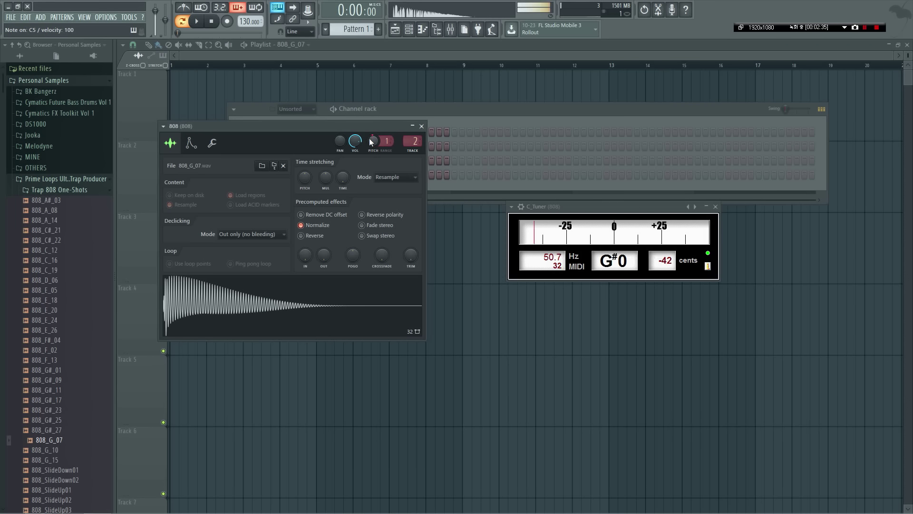
- Fine-tune the 808's channel pitch in small steps, replaying the note until C_Tuner reads G at 0 cents
{"action": "left_click_drag", "start_coordinate": [369, 138], "coordinate": [370, 142]}
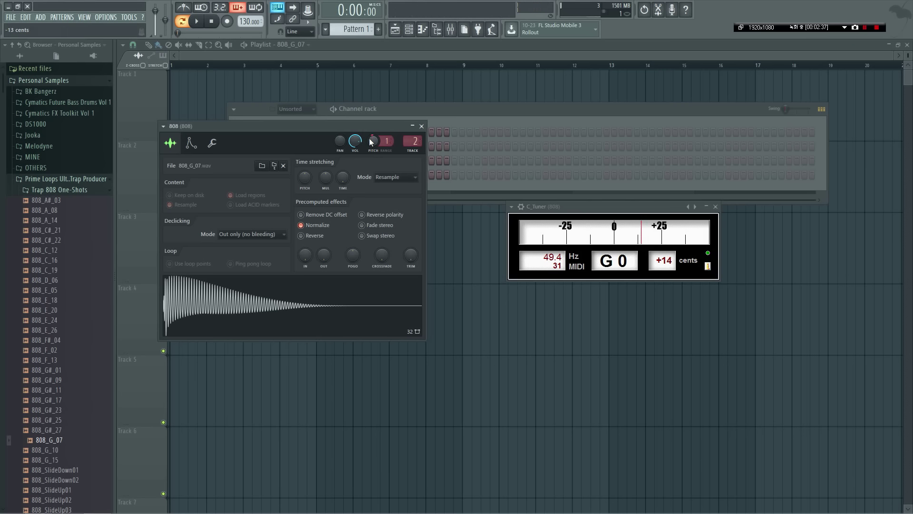
{"action": "key", "text": "z"}
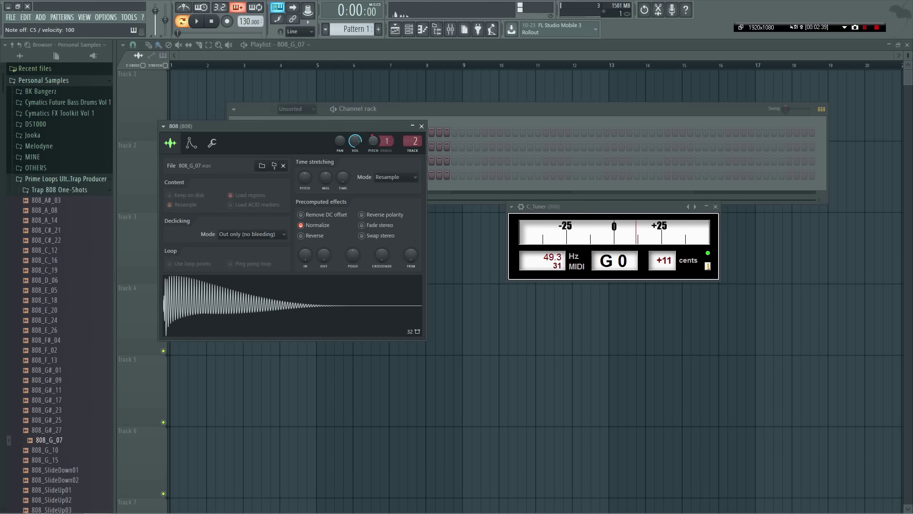
{"action": "key", "text": "z"}
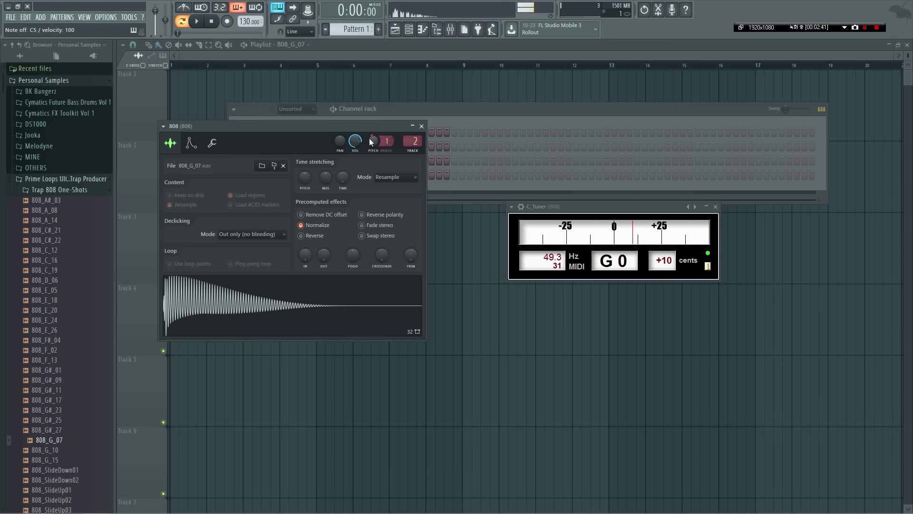
{"action": "key", "text": "z"}
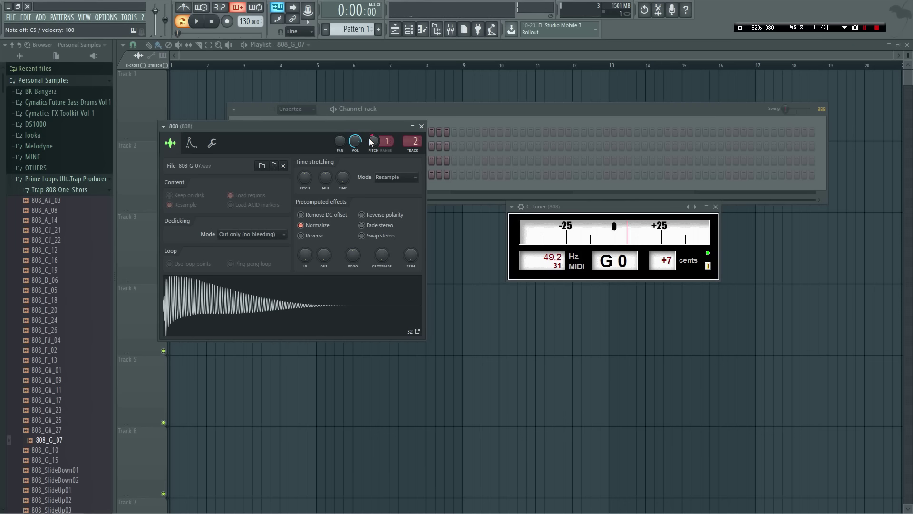
{"action": "left_click_drag", "start_coordinate": [371, 141], "coordinate": [371, 143]}
{"action": "key", "text": "z"}
{"action": "left_click_drag", "start_coordinate": [372, 141], "coordinate": [372, 142]}
{"action": "key", "text": "z"}
{"action": "left_click_drag", "start_coordinate": [373, 141], "coordinate": [373, 140]}
{"action": "key", "text": "z"}
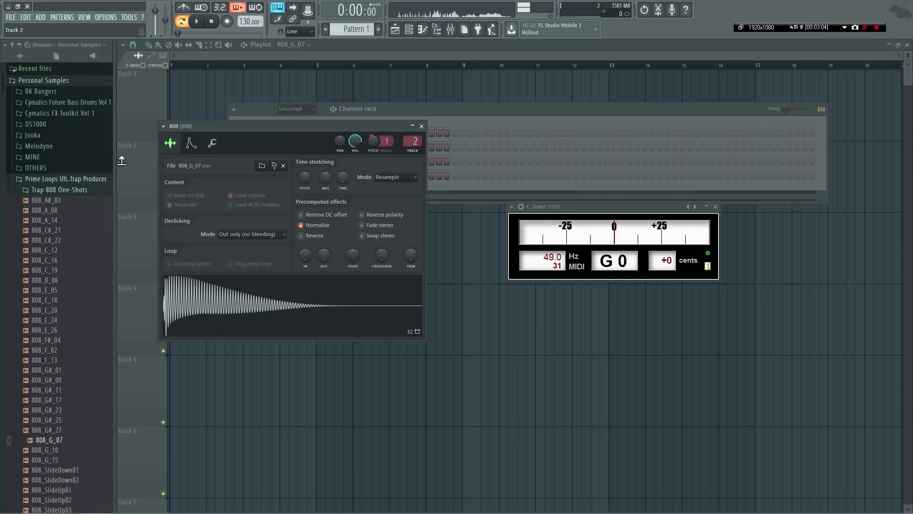
- Move the 808 channel window closer to the tuner and display its miscellaneous functions page
{"action": "left_click_drag", "start_coordinate": [201, 126], "coordinate": [264, 138]}
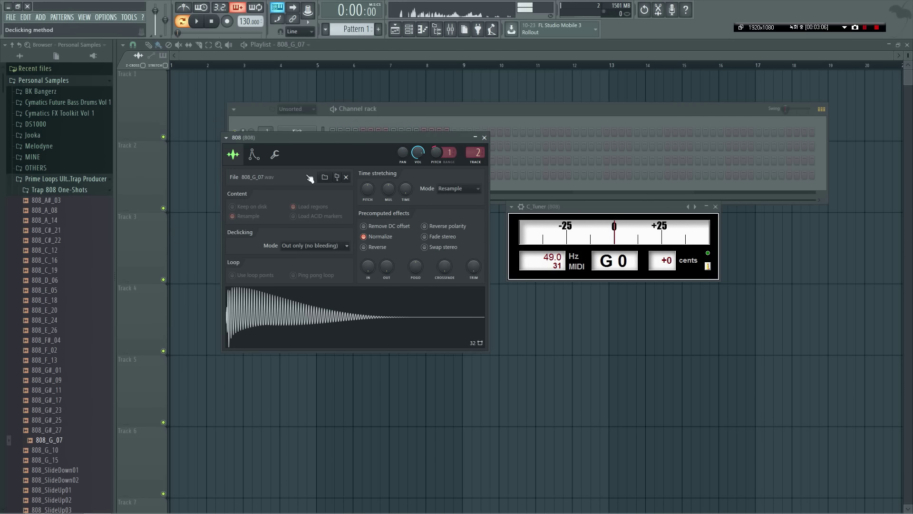
{"action": "left_click", "coordinate": [272, 154]}
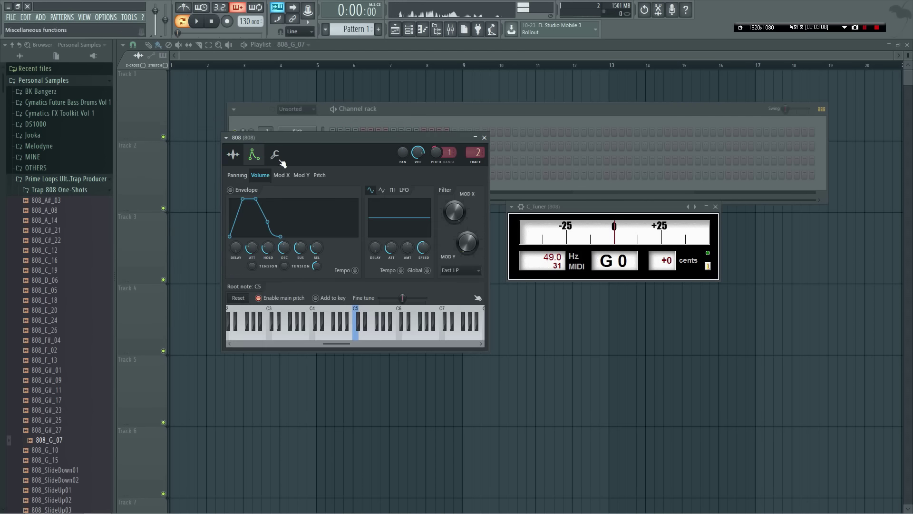
{"action": "left_click_drag", "start_coordinate": [335, 136], "coordinate": [350, 133]}
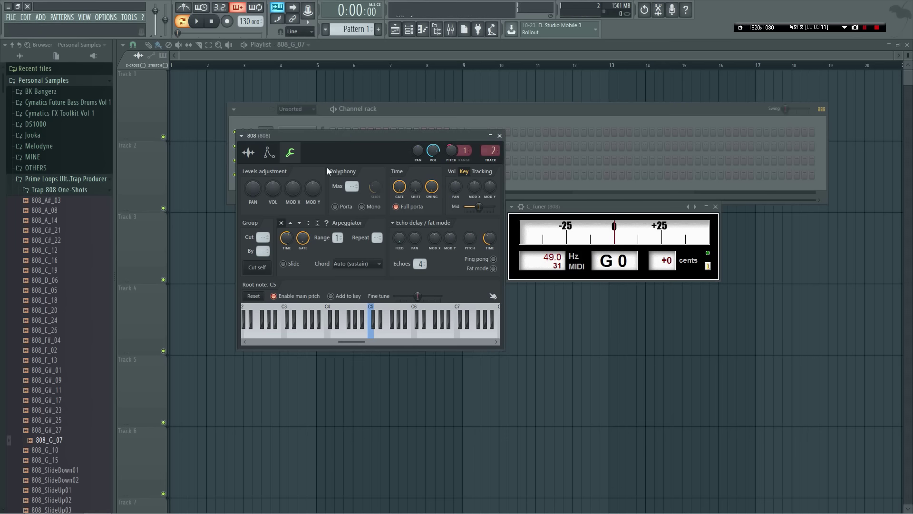
{"action": "left_click", "coordinate": [269, 153]}
{"action": "left_click", "coordinate": [249, 152]}
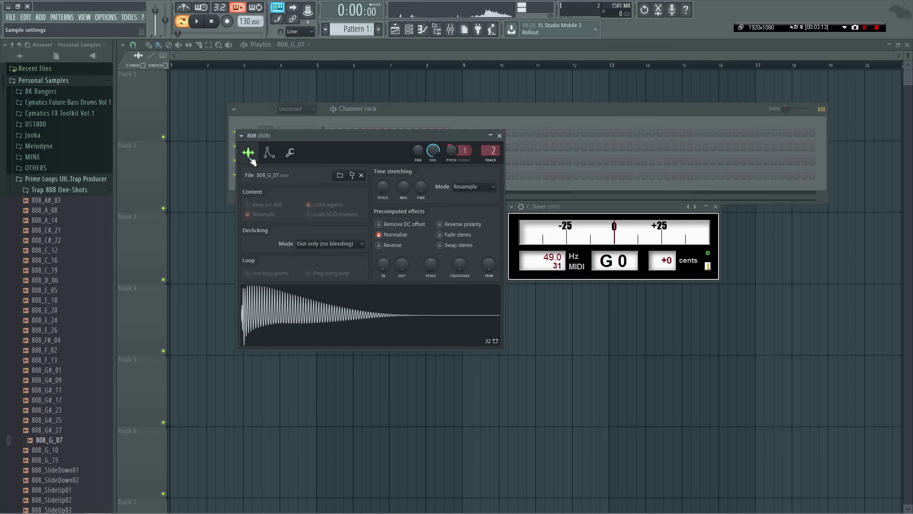
{"action": "left_click", "coordinate": [290, 153]}
- Play a run of different notes on the 808 to hear how they overlap
{"action": "key", "text": "q"}
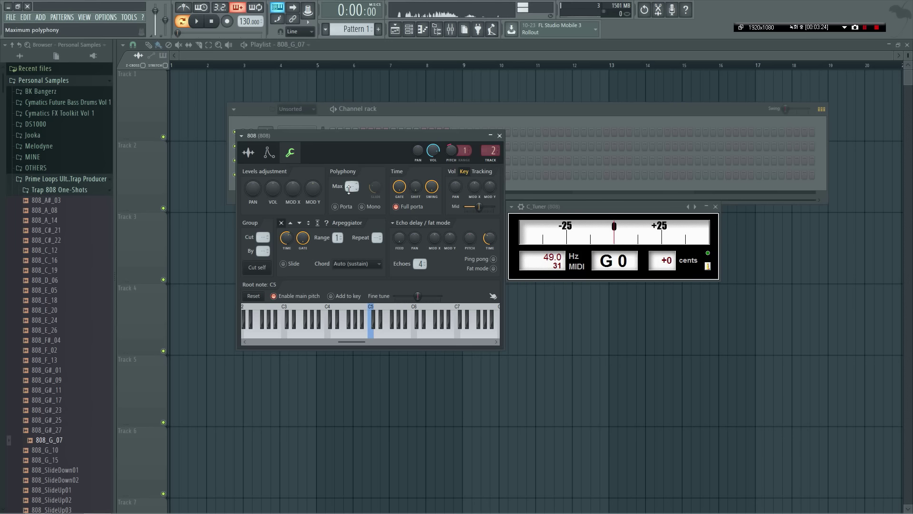
{"action": "key", "text": "z"}
{"action": "key", "text": "v"}
{"action": "key", "text": "m"}
{"action": "key", "text": "x"}
{"action": "key", "text": "m"}
{"action": "key", "text": "z"}
{"action": "key", "text": "v"}
{"action": "key", "text": "w"}
{"action": "key", "text": "x"}
{"action": "key", "text": "z"}
{"action": "key", "text": "m"}
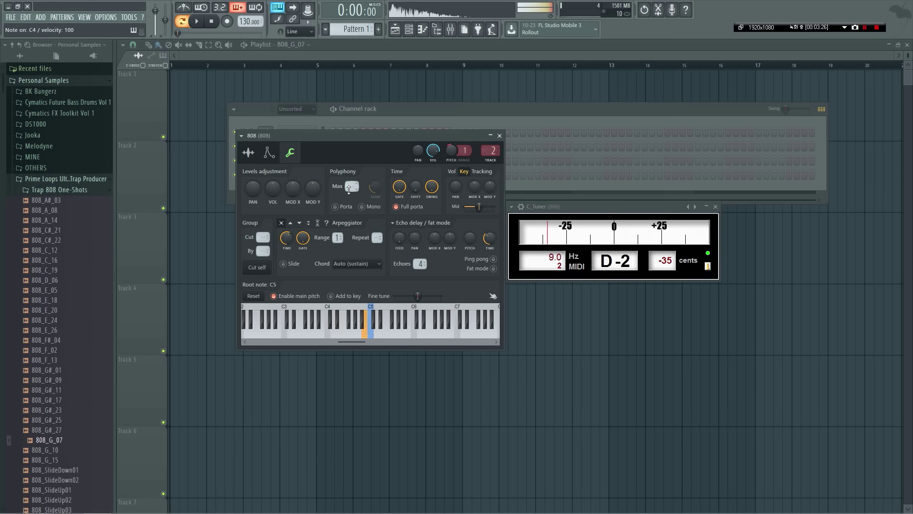
{"action": "key", "text": "x"}
{"action": "key", "text": "v"}
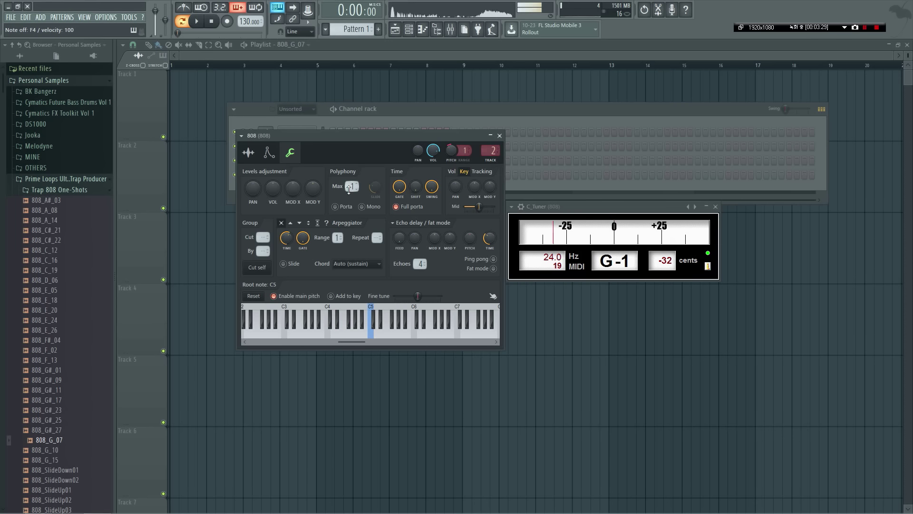
- Set the 808's maximum polyphony to 1 and play notes to test it
{"action": "scroll", "coordinate": [351, 186], "scroll_direction": "up", "scroll_amount": 1}
{"action": "key", "text": "n"}
{"action": "key", "text": "comma"}
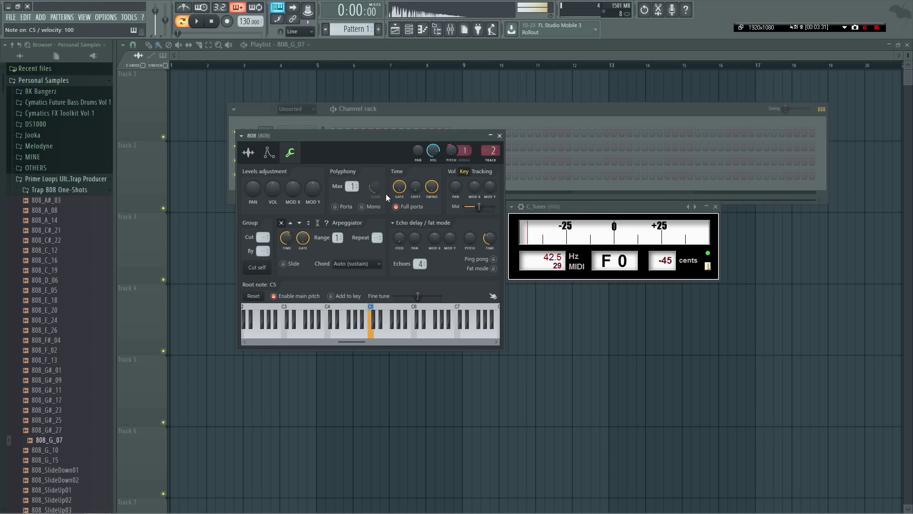
{"action": "key", "text": "n"}
- Enable portamento on the 808, raise its slide time, and play alternating low and high notes to hear the glide
{"action": "left_click", "coordinate": [349, 210]}
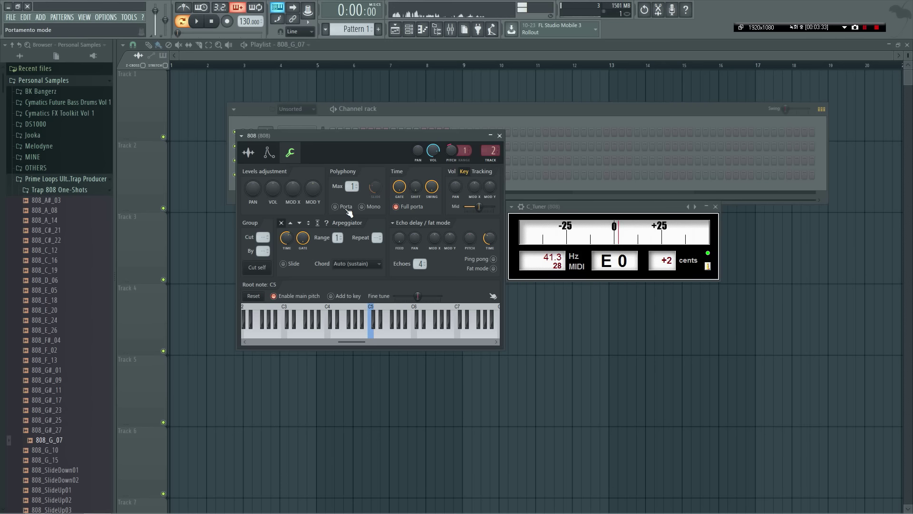
{"action": "key", "text": "comma"}
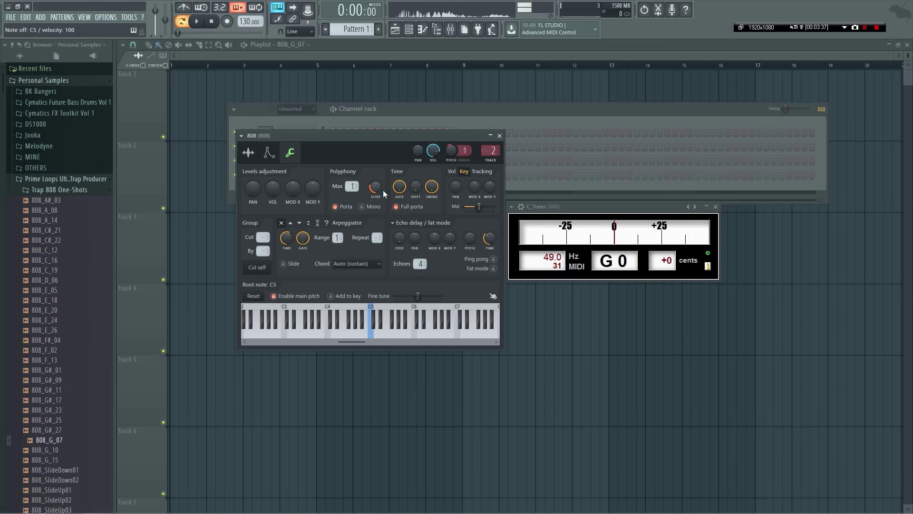
{"action": "key", "text": "comma"}
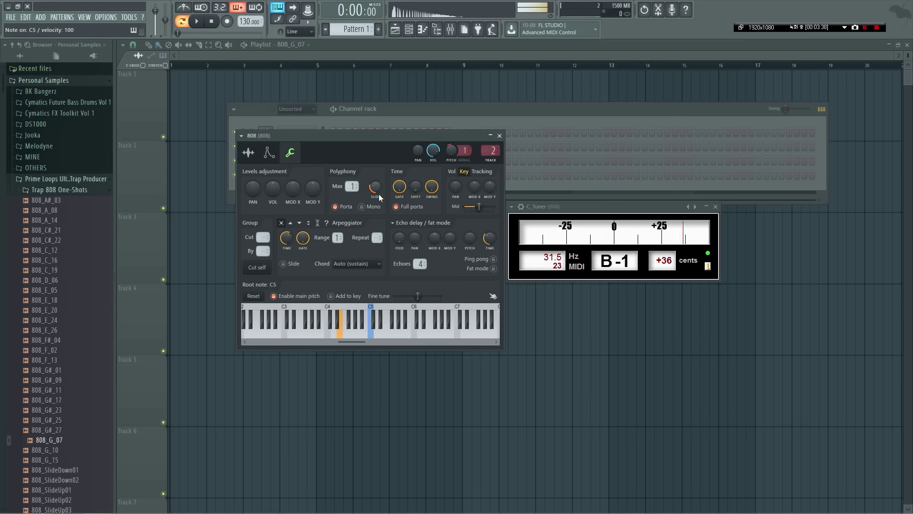
{"action": "left_click_drag", "start_coordinate": [378, 190], "coordinate": [378, 155]}
{"action": "key", "text": "c"}
{"action": "key", "text": "comma"}
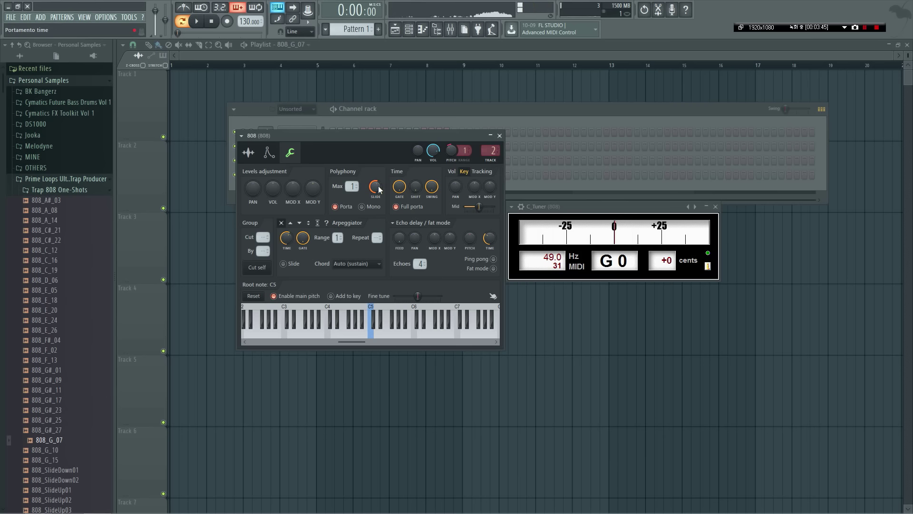
- Bring the channel rack forward, close the C_Tuner window, and set the project tempo to 140 BPM
{"action": "left_click", "coordinate": [413, 114]}
{"action": "left_click", "coordinate": [714, 206]}
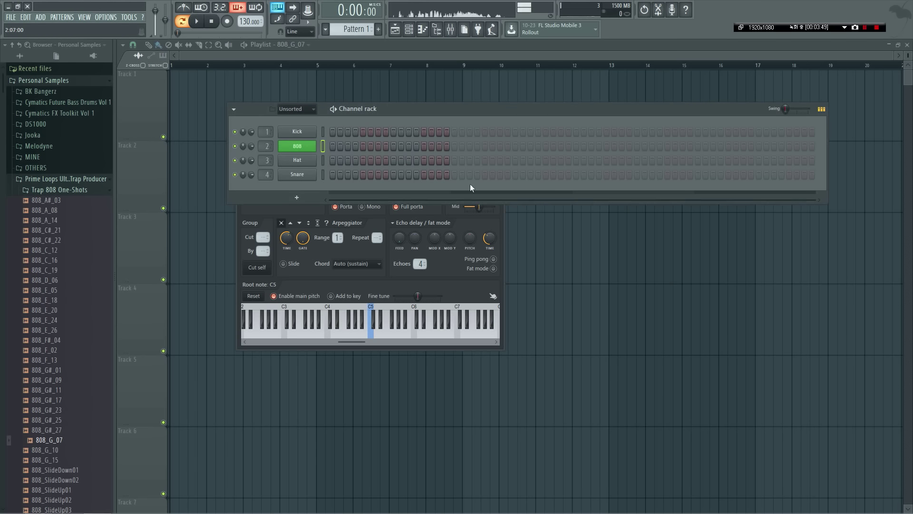
{"action": "right_click", "coordinate": [311, 147]}
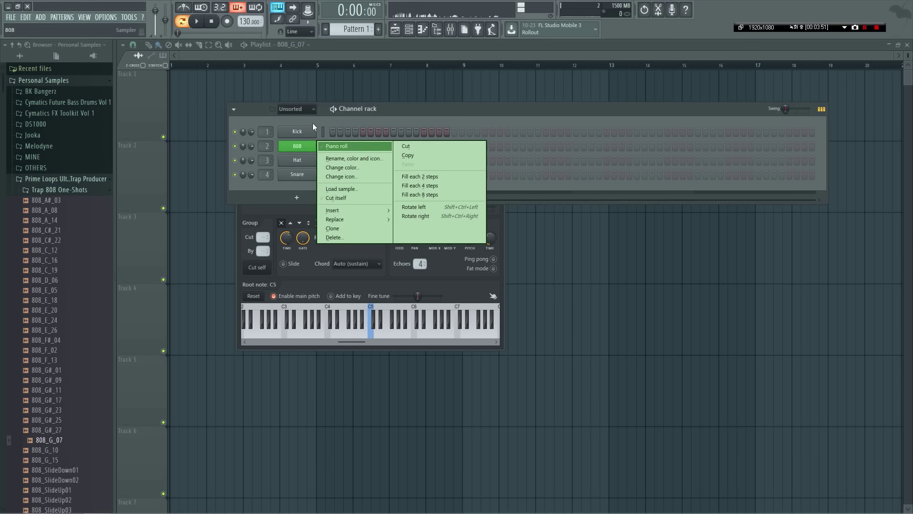
{"action": "left_click", "coordinate": [244, 22]}
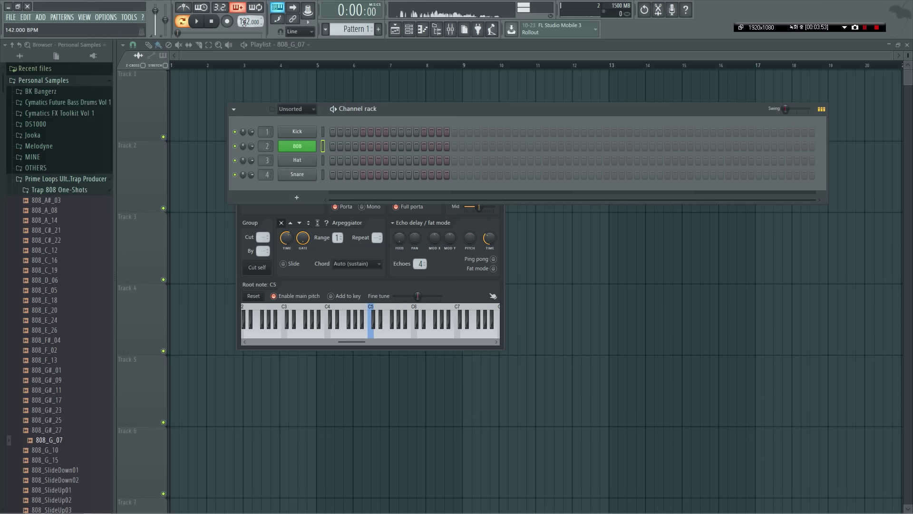
{"action": "scroll", "coordinate": [244, 22], "scroll_direction": "up", "scroll_amount": 1}
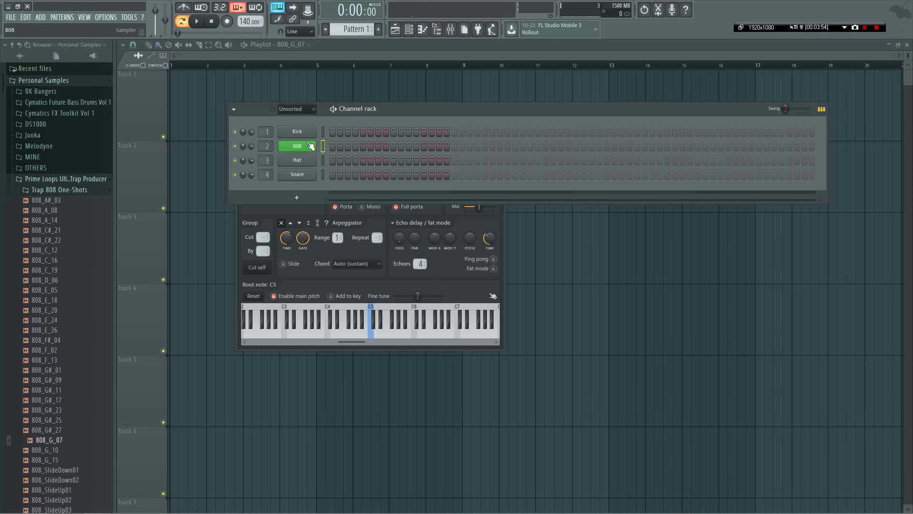
- Open the 808 channel's piano roll and keep it in front of the other windows
{"action": "right_click", "coordinate": [309, 146]}
{"action": "left_click", "coordinate": [333, 149]}
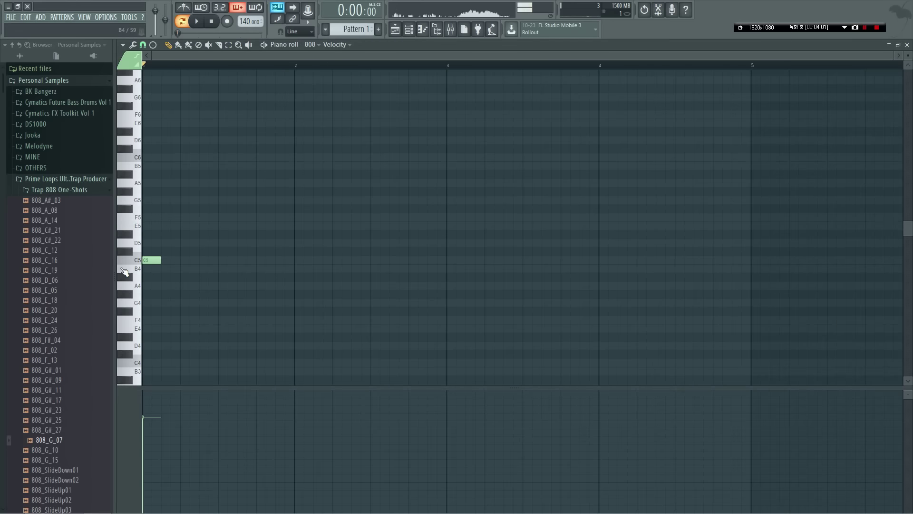
{"action": "key", "text": "Tab"}
{"action": "key", "text": "Tab"}
{"action": "key", "text": "Tab"}
{"action": "key", "text": "Tab"}
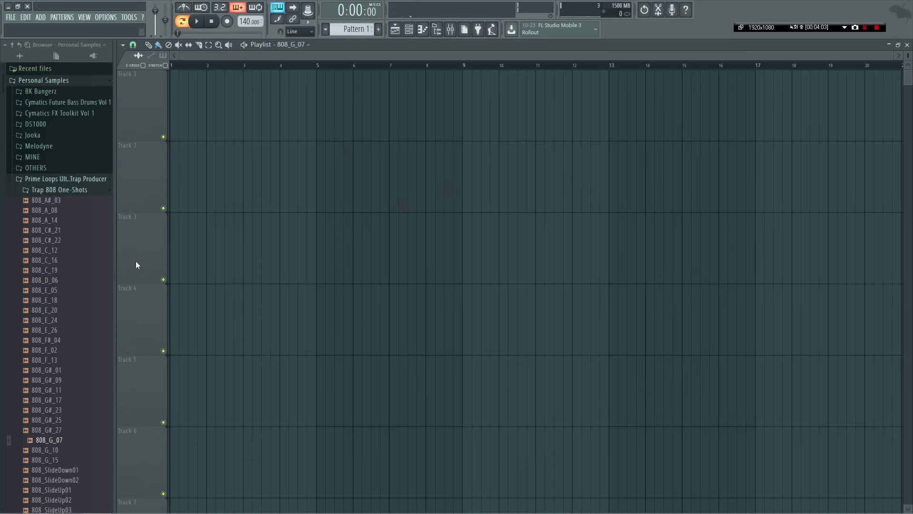
{"action": "key", "text": "Tab"}
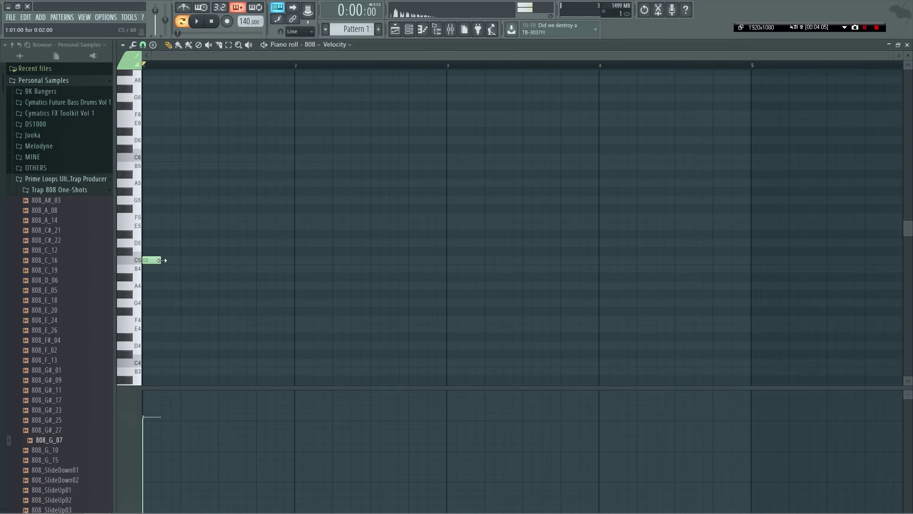
- Fill bars 1 and 2 with four back-to-back six-step C5 notes and an eight-step G5 note, playing the pattern meanwhile
{"action": "key", "text": "space"}
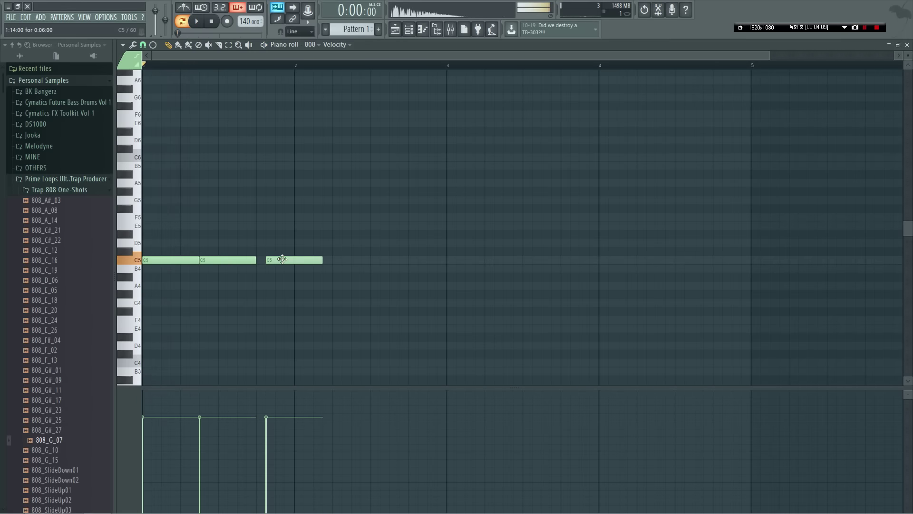
{"action": "key", "text": "space"}
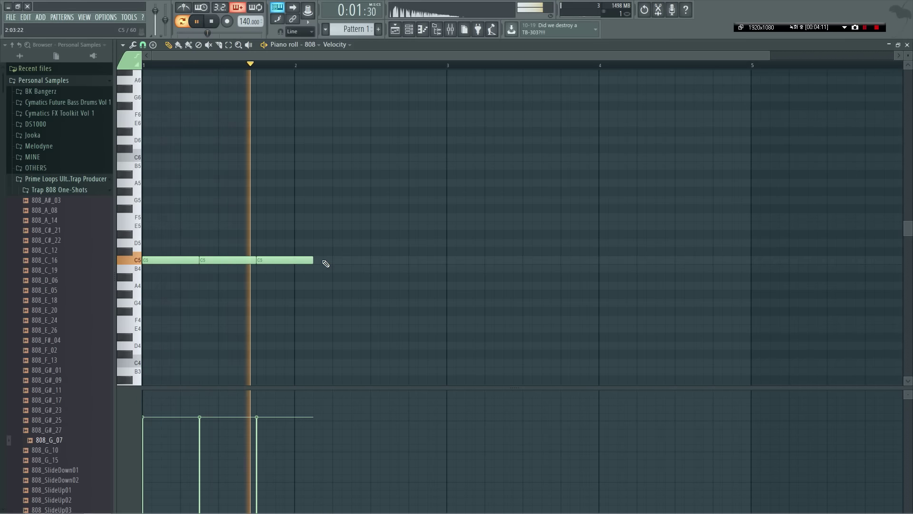
{"action": "left_click", "coordinate": [320, 259]}
{"action": "left_click", "coordinate": [340, 269]}
{"action": "left_click_drag", "start_coordinate": [330, 260], "coordinate": [386, 196]}
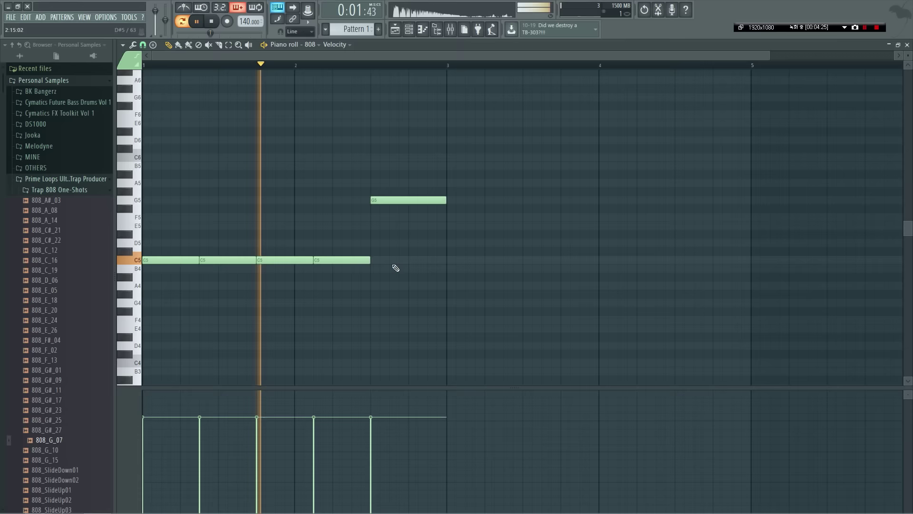
- Duplicate the two-bar phrase into bars 3 and 4 and move the copy's last note down to G4
{"action": "scroll", "coordinate": [376, 280], "scroll_direction": "down", "scroll_amount": 1}
{"action": "key", "text": "ctrl+b"}
{"action": "left_click", "coordinate": [482, 311], "text": "ctrl"}
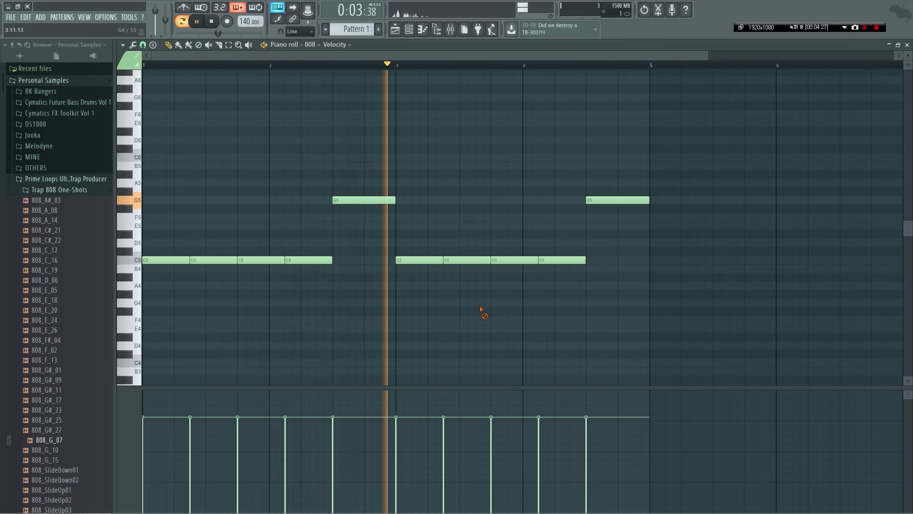
{"action": "left_click_drag", "start_coordinate": [592, 200], "coordinate": [599, 304]}
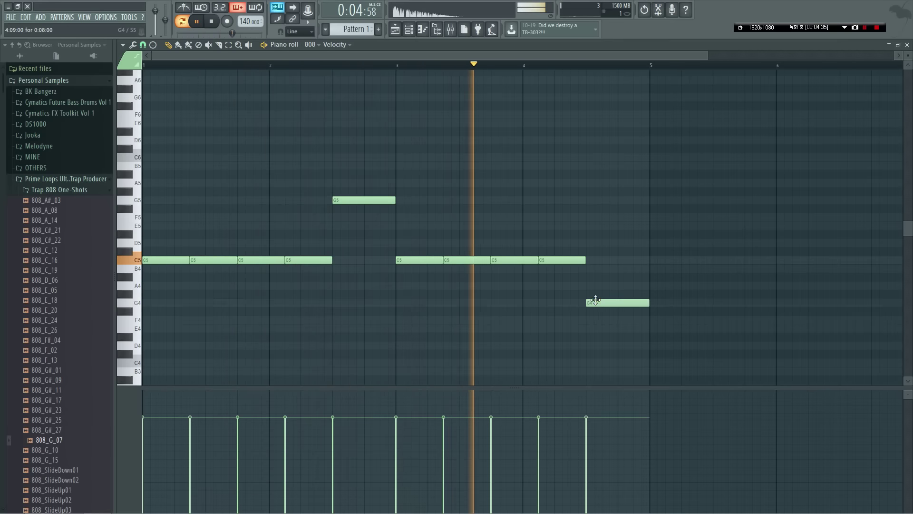
- Duplicate the four-bar phrase into bars 5 to 8 and deselect the copied notes
{"action": "scroll", "coordinate": [585, 298], "scroll_direction": "down", "scroll_amount": 1, "text": "ctrl"}
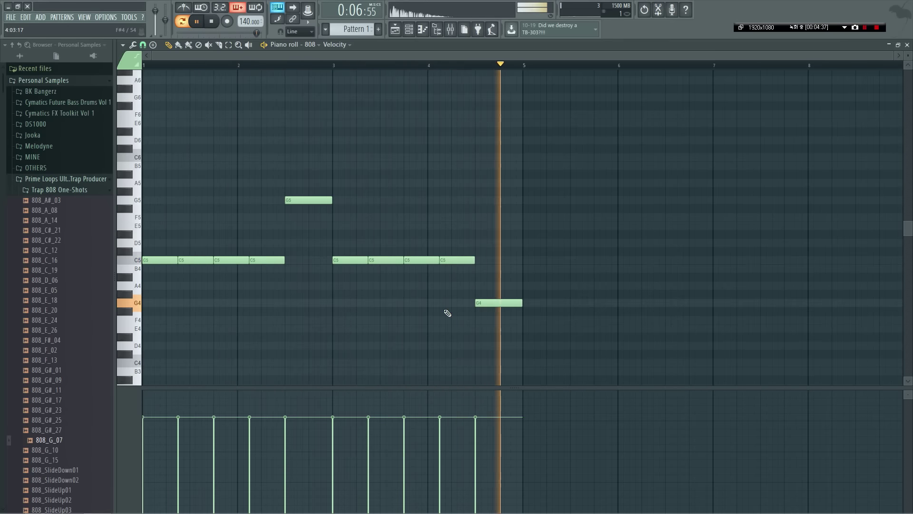
{"action": "key", "text": "ctrl+b"}
{"action": "scroll", "coordinate": [531, 306], "scroll_direction": "down", "scroll_amount": 1}
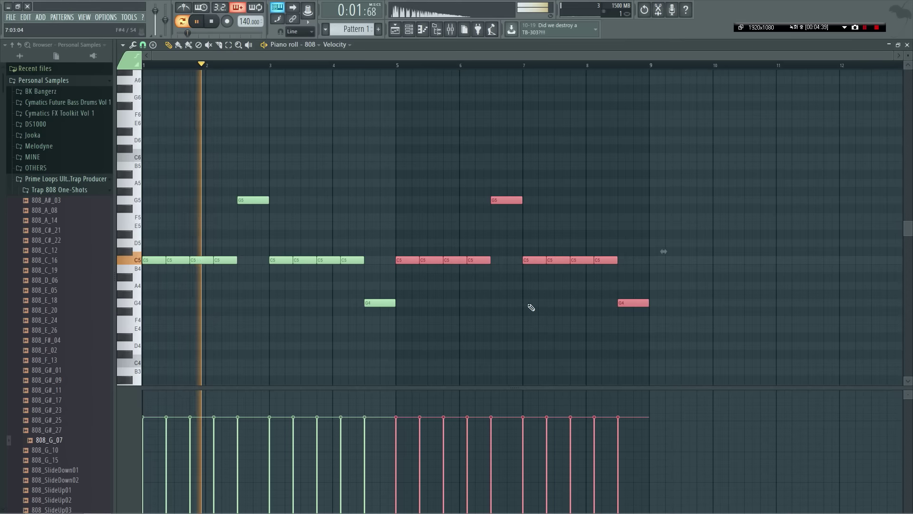
{"action": "key", "text": "ctrl+d"}
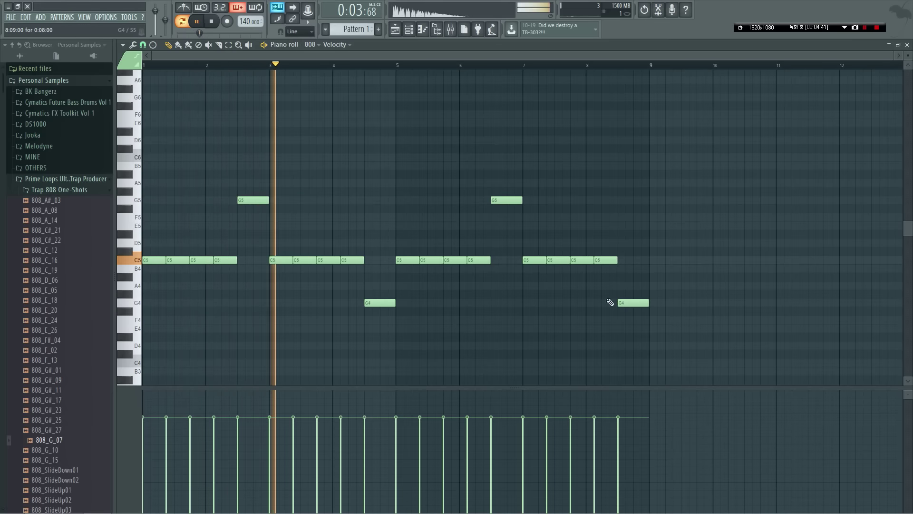
- Replace the long G4 note ending bar 8 with three separate one-step G4 notes and stop playback
{"action": "key", "text": "F6"}
{"action": "key", "text": "F6"}
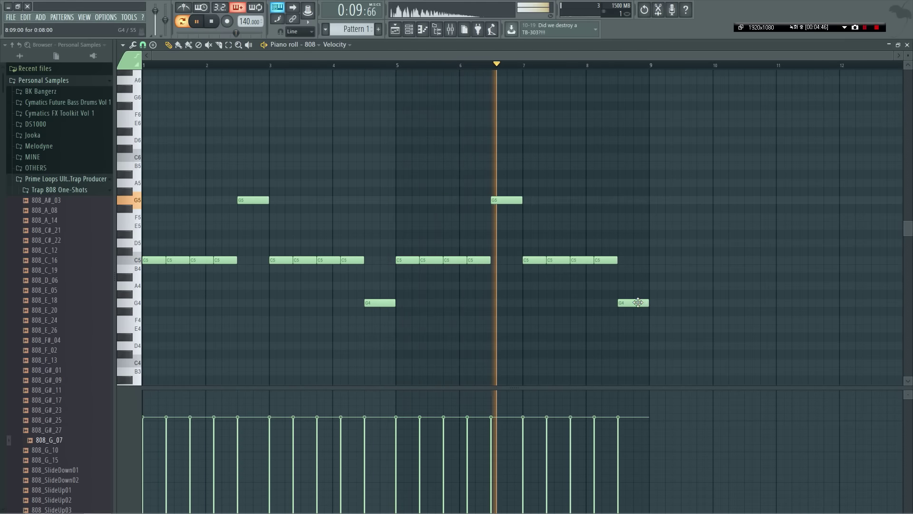
{"action": "left_click_drag", "start_coordinate": [646, 303], "coordinate": [625, 303]}
{"action": "scroll", "coordinate": [620, 301], "scroll_direction": "up", "scroll_amount": 4}
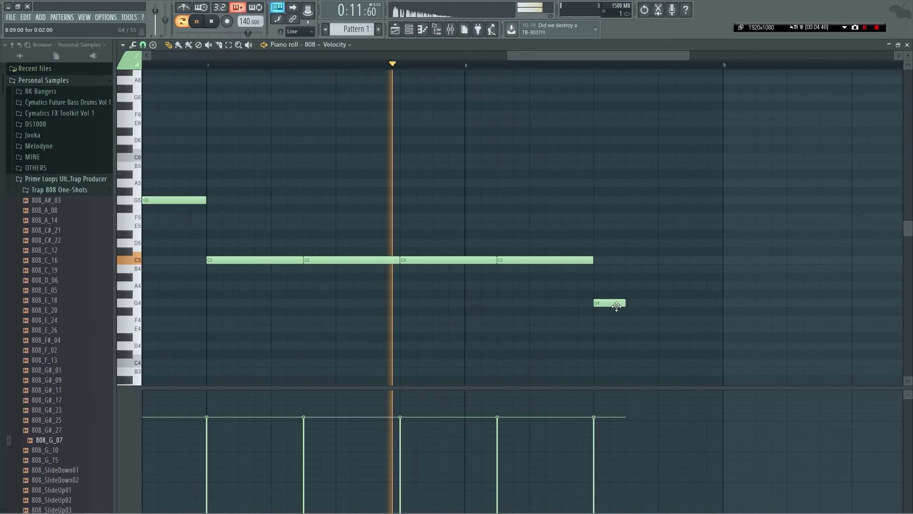
{"action": "key", "text": "space"}
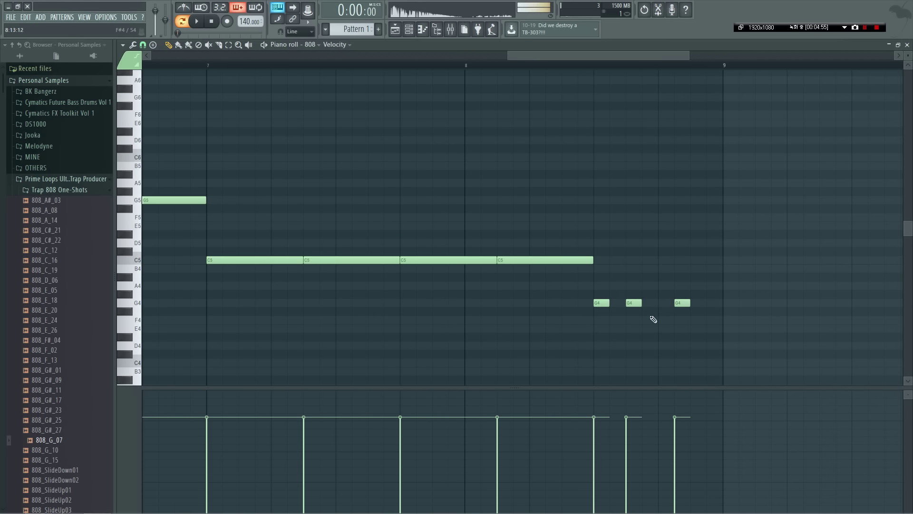
- Slice the first G4 note ending bar 8, move its thin sliver to C5, and replace the other two G4 notes with evenly spaced copies
{"action": "scroll", "coordinate": [594, 337], "scroll_direction": "up", "scroll_amount": 2}
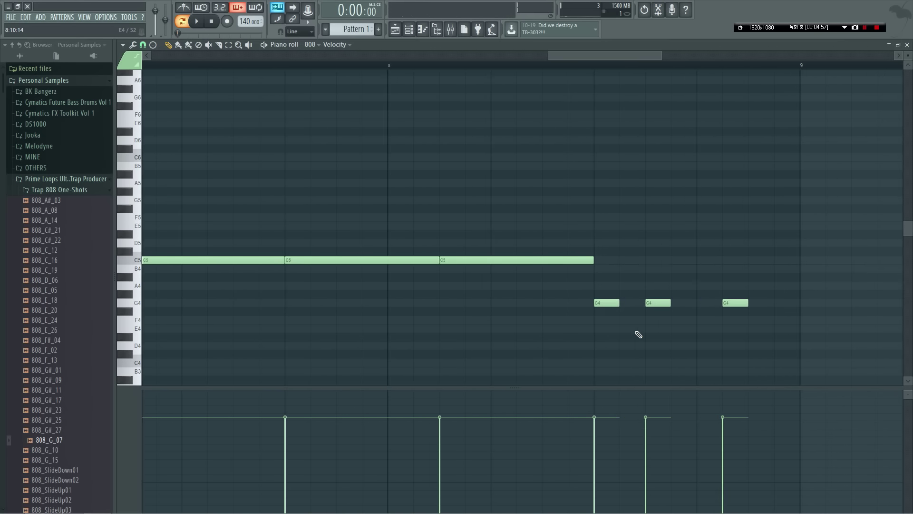
{"action": "scroll", "coordinate": [609, 322], "scroll_direction": "up", "scroll_amount": 3}
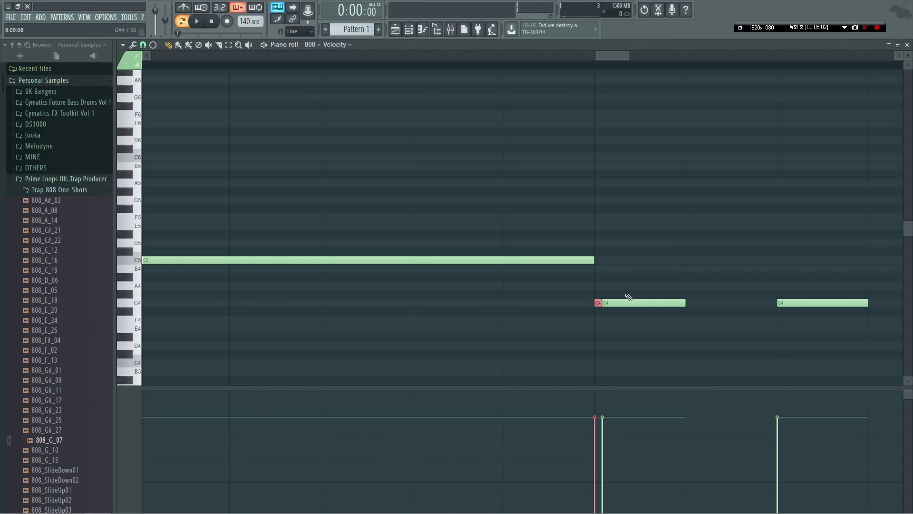
{"action": "scroll", "coordinate": [628, 297], "scroll_direction": "down", "scroll_amount": 4}
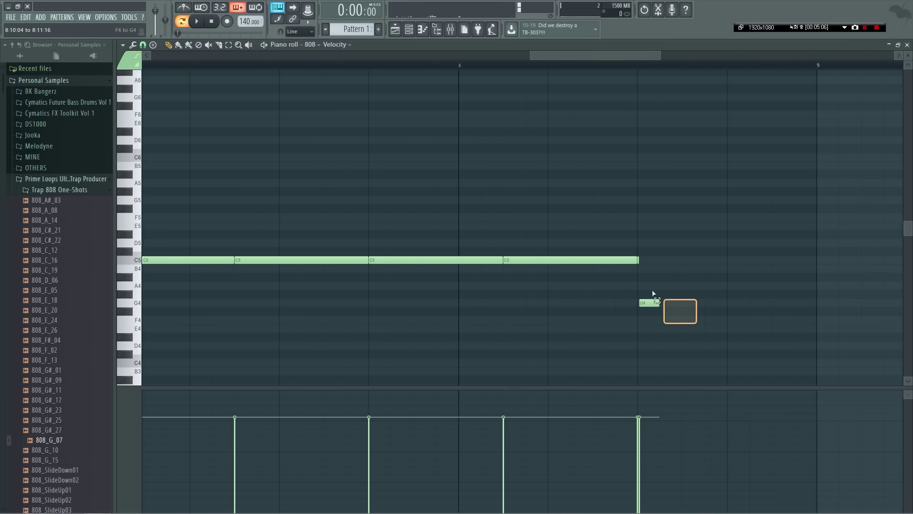
{"action": "left_click_drag", "start_coordinate": [653, 292], "coordinate": [640, 256]}
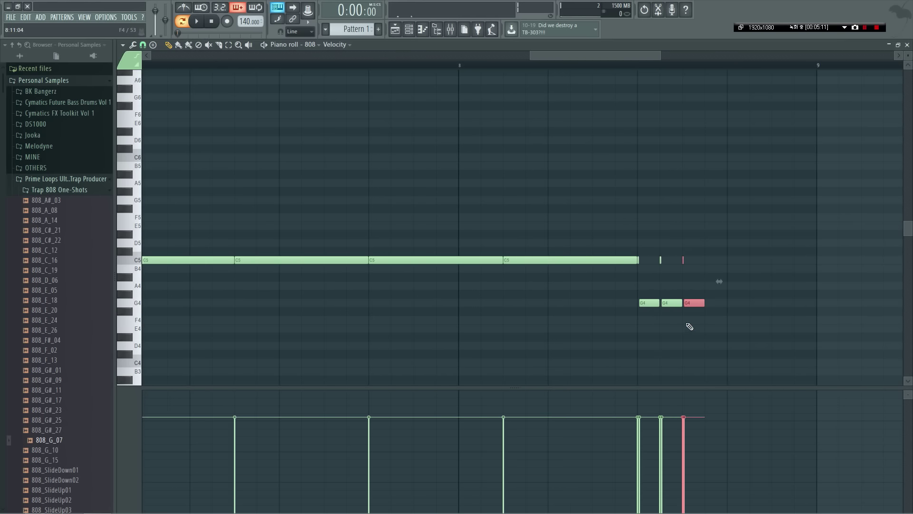
{"action": "left_click_drag", "start_coordinate": [715, 331], "coordinate": [705, 315]}
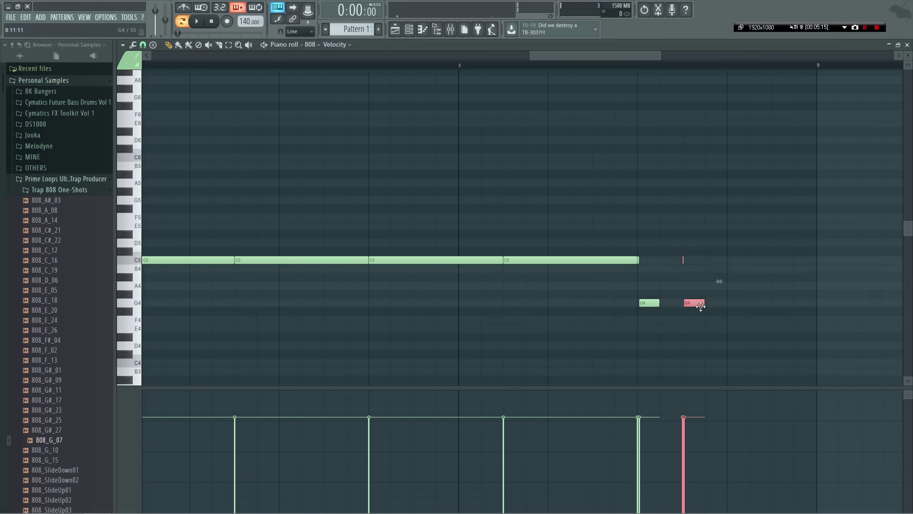
{"action": "scroll", "coordinate": [695, 347], "scroll_direction": "down", "scroll_amount": 6}
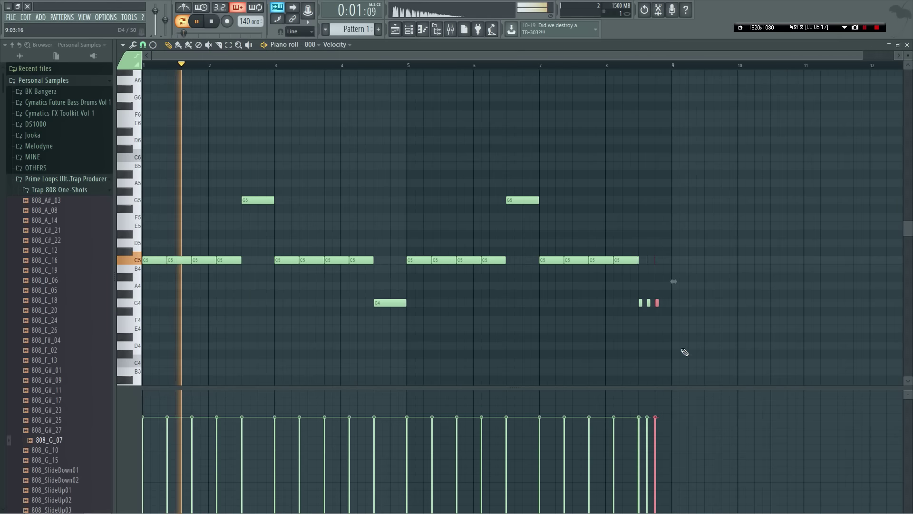
- Play the pattern from bar 8 to hear the short C5-to-G4 slides at the end
{"action": "left_click", "coordinate": [607, 66]}
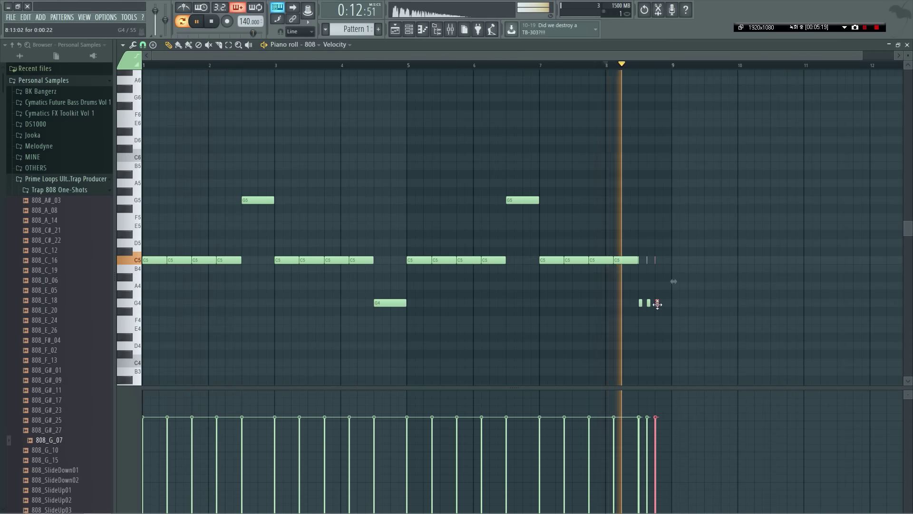
{"action": "scroll", "coordinate": [663, 315], "scroll_direction": "up", "scroll_amount": 6}
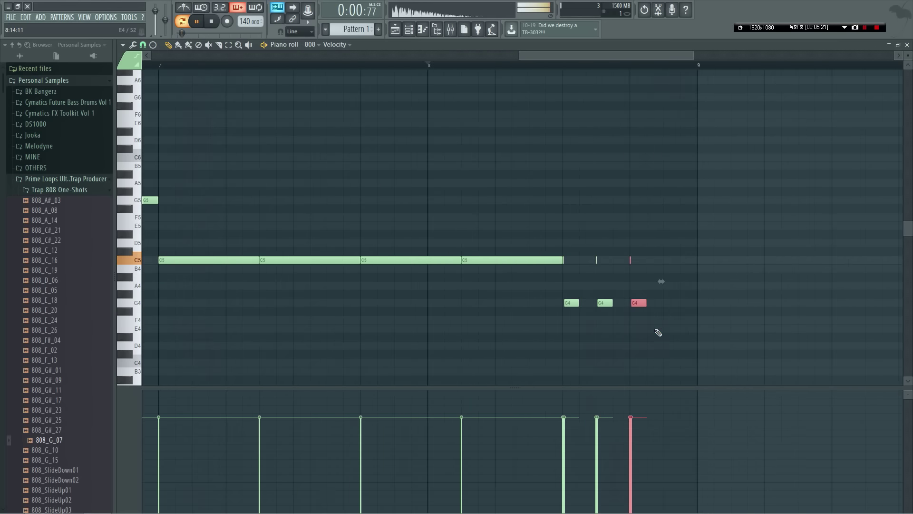
{"action": "scroll", "coordinate": [647, 331], "scroll_direction": "up", "scroll_amount": 3}
- Close the piano roll and place Pattern 1 at bar 1 on Track 1 of the playlist
{"action": "key", "text": "F7"}
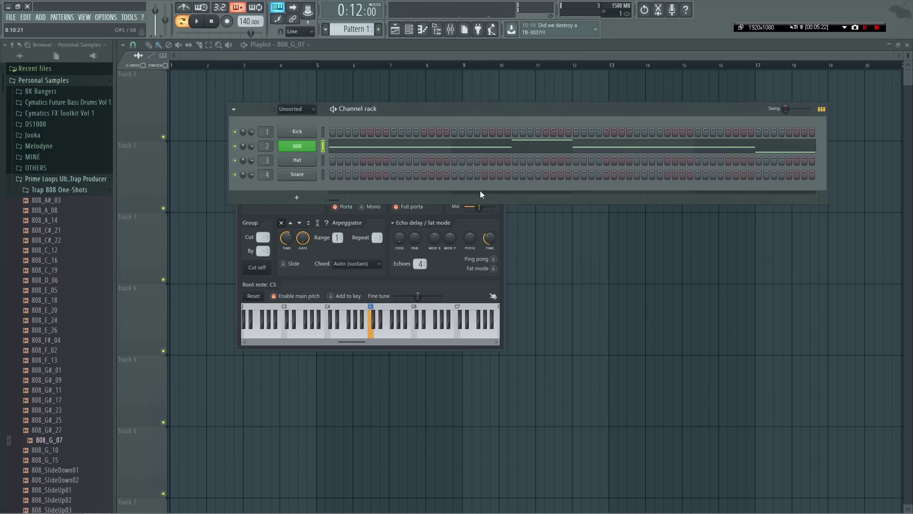
{"action": "left_click", "coordinate": [218, 98]}
{"action": "right_click", "coordinate": [228, 104]}
{"action": "key", "text": "Tab"}
{"action": "key", "text": "Tab"}
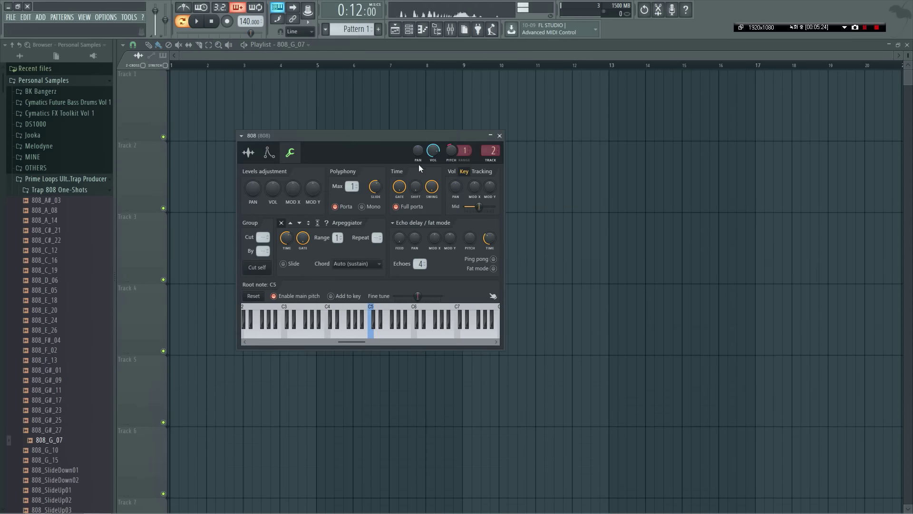
{"action": "left_click", "coordinate": [343, 30]}
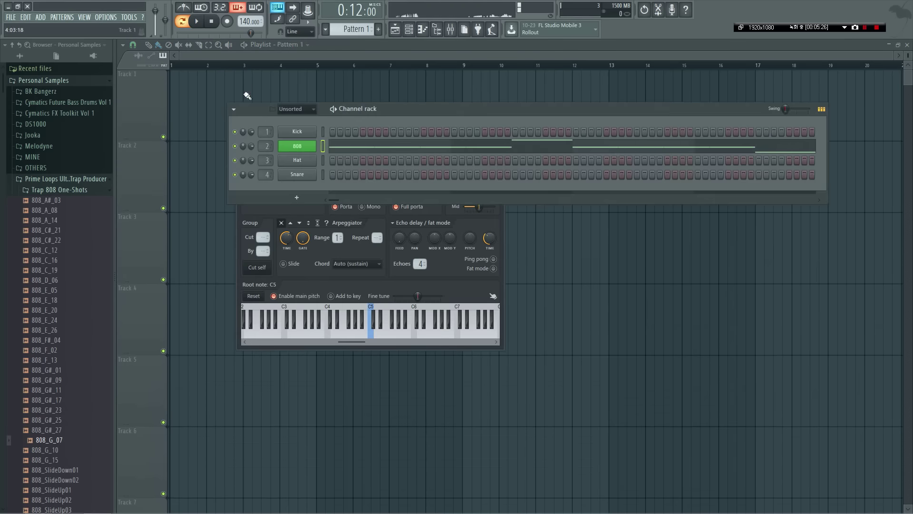
{"action": "left_click_drag", "start_coordinate": [242, 98], "coordinate": [205, 105]}
- Create an automation clip for the 808's portamento slide time spanning the eight-bar pattern on Track 2
{"action": "key", "text": "Tab"}
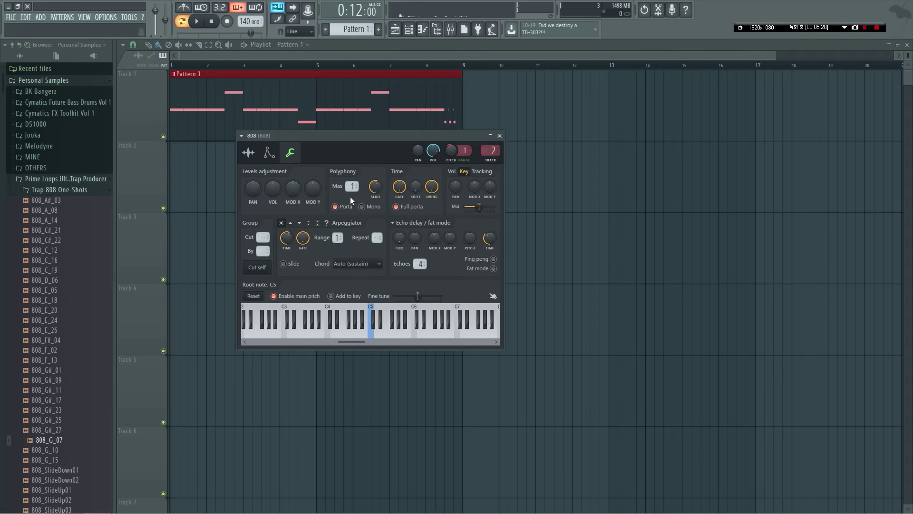
{"action": "left_click_drag", "start_coordinate": [375, 191], "coordinate": [375, 195]}
{"action": "right_click", "coordinate": [375, 195]}
{"action": "left_click", "coordinate": [398, 224]}
{"action": "scroll", "coordinate": [166, 201], "scroll_direction": "down", "scroll_amount": 1}
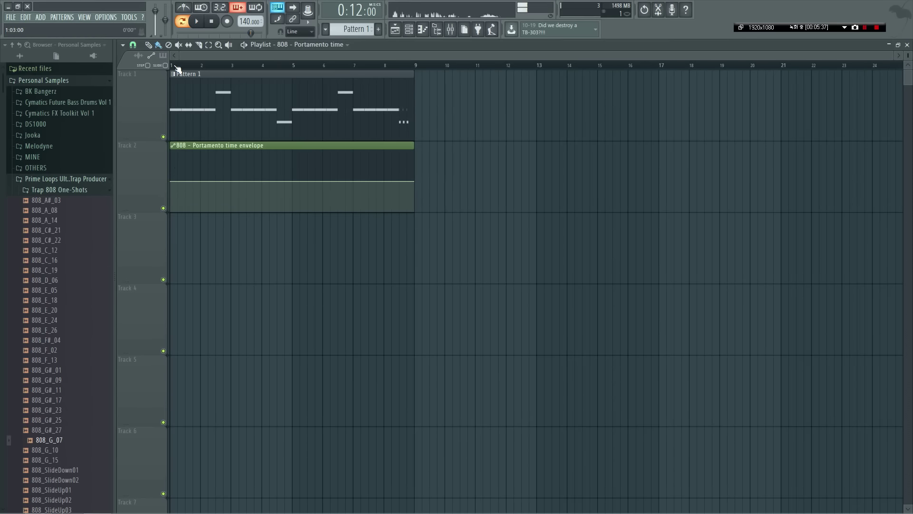
- Play the song from bar 1 and listen to the opening bars with the flat portamento automation
{"action": "left_click", "coordinate": [171, 65]}
{"action": "key", "text": "space"}
{"action": "scroll", "coordinate": [172, 190], "scroll_direction": "up", "scroll_amount": 5}
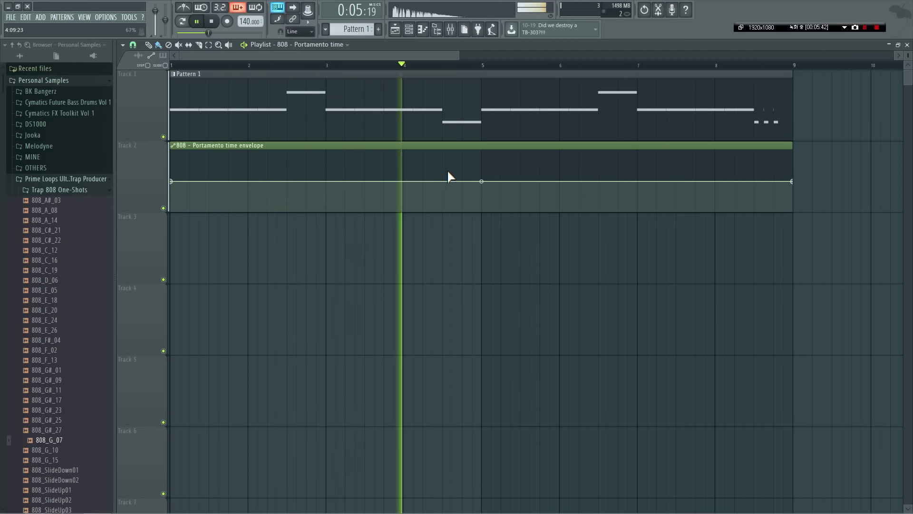
{"action": "key", "text": "space"}
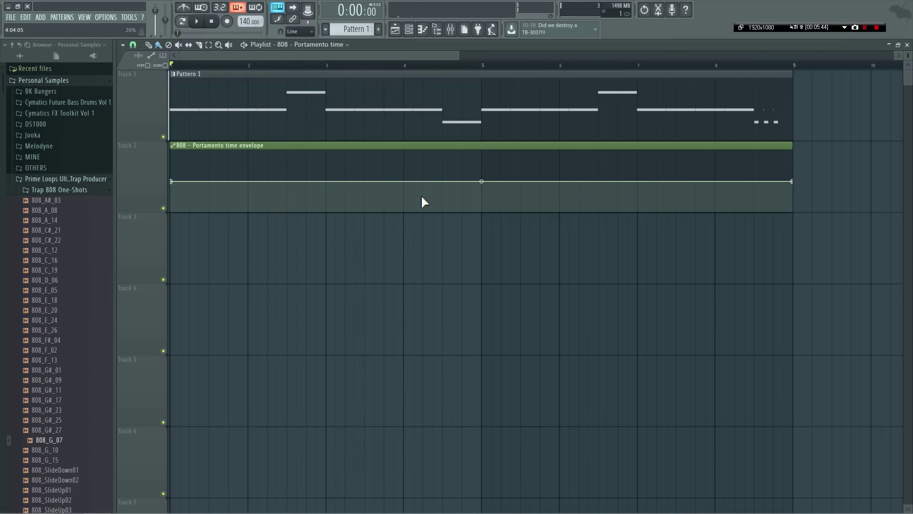
- Add portamento automation points at 49% on bar 4 step 9 and the start of bar 5, with a raised peak at bar 4 step 13
{"action": "right_click", "coordinate": [440, 183]}
{"action": "right_click", "coordinate": [443, 183]}
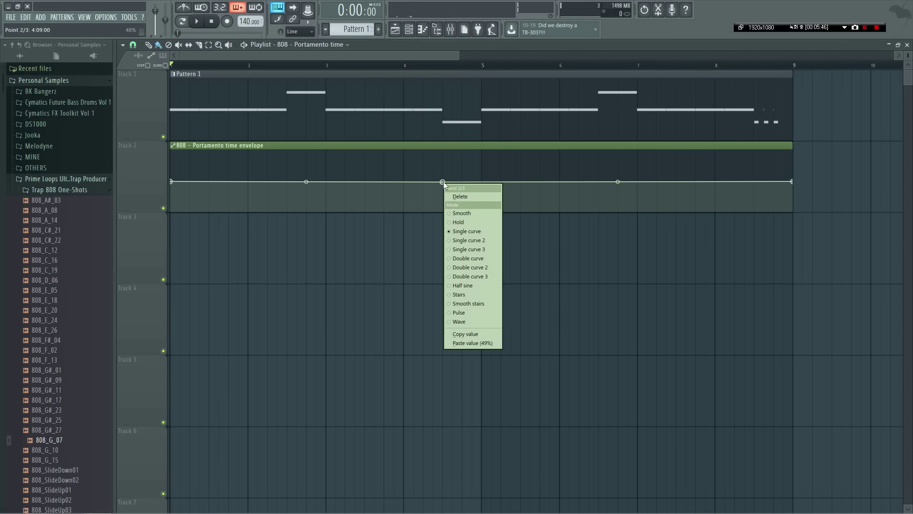
{"action": "left_click", "coordinate": [468, 342]}
{"action": "right_click", "coordinate": [461, 159]}
{"action": "key", "text": "space"}
{"action": "right_click", "coordinate": [482, 184]}
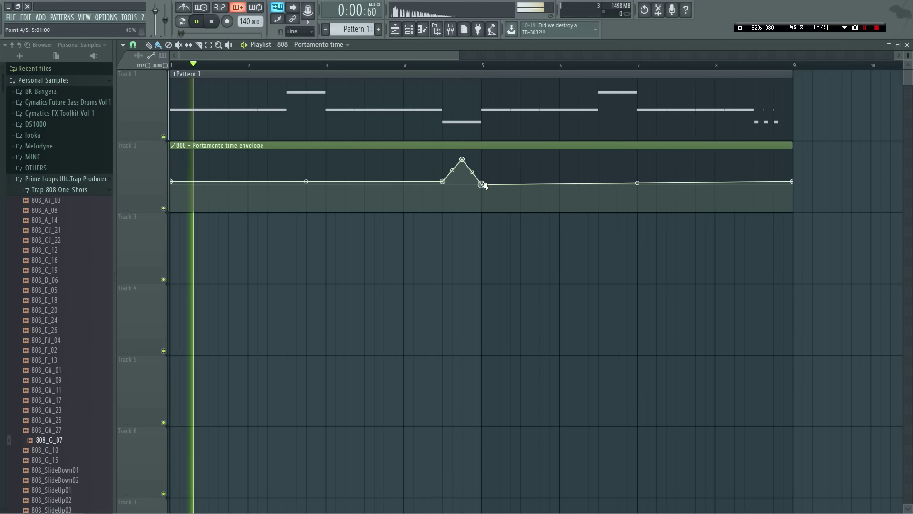
{"action": "right_click", "coordinate": [482, 184]}
{"action": "left_click", "coordinate": [512, 346]}
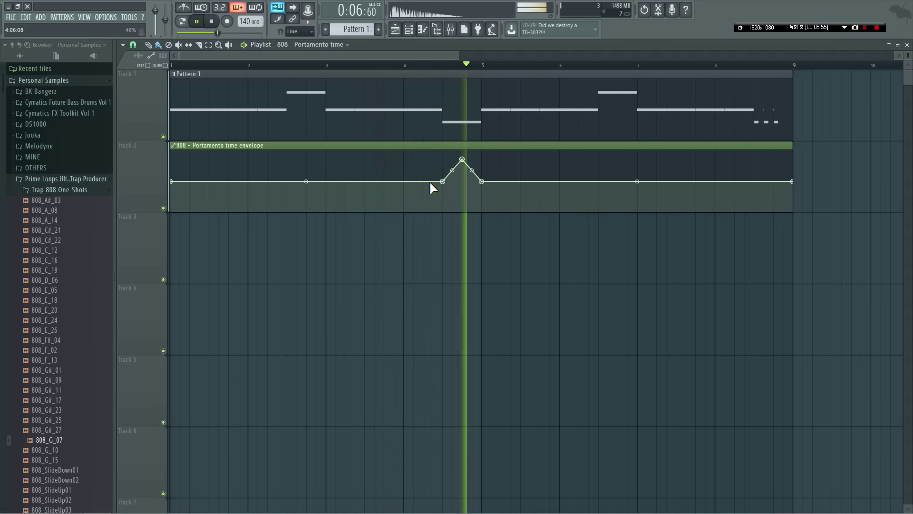
- Raise the portamento peak to about 96%, bow its rising slope upward, and audition the slide from bar 4
{"action": "key", "text": "space"}
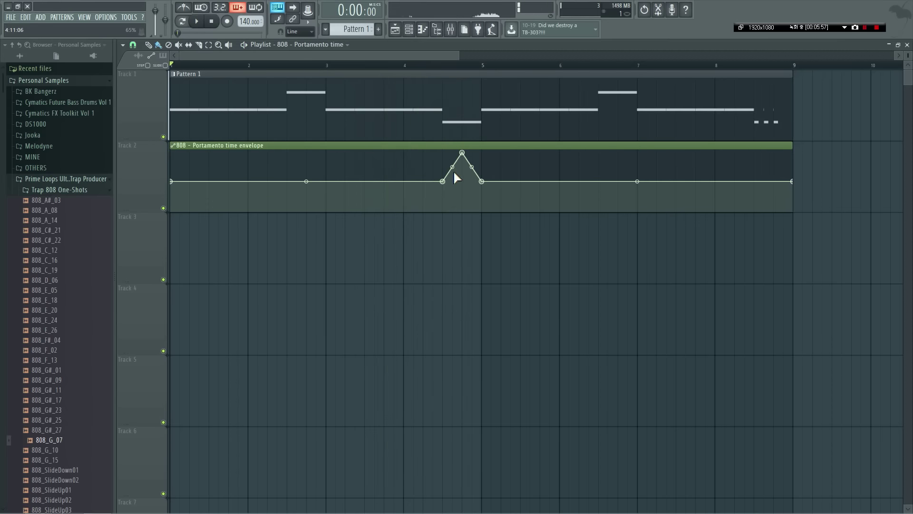
{"action": "key", "text": "space"}
{"action": "left_click", "coordinate": [435, 65]}
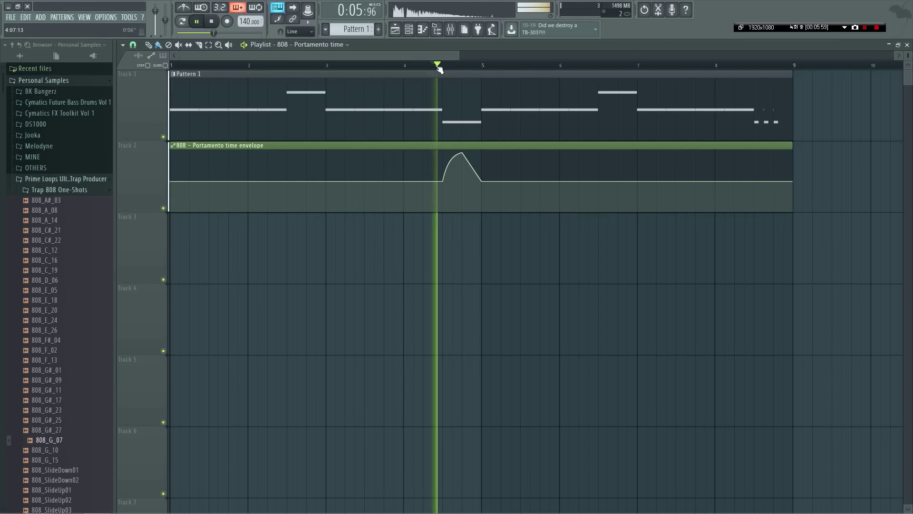
{"action": "left_click", "coordinate": [428, 65]}
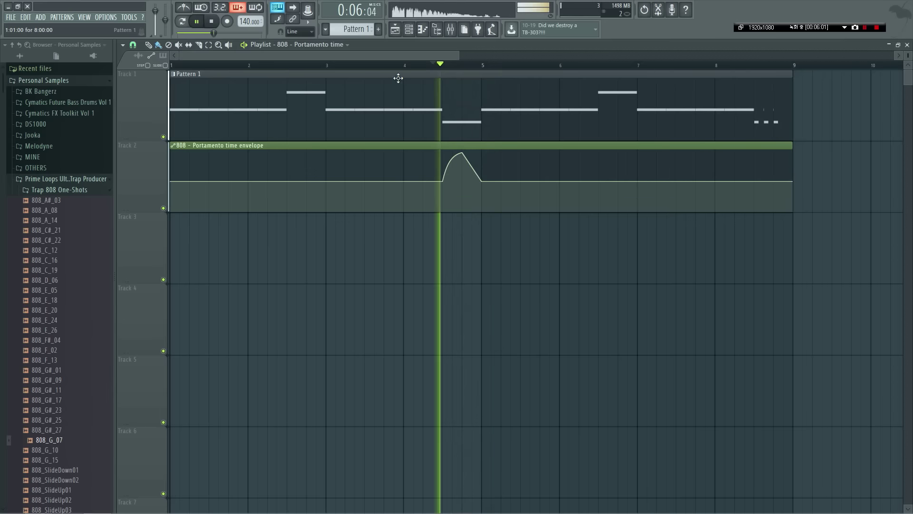
{"action": "left_click", "coordinate": [405, 66]}
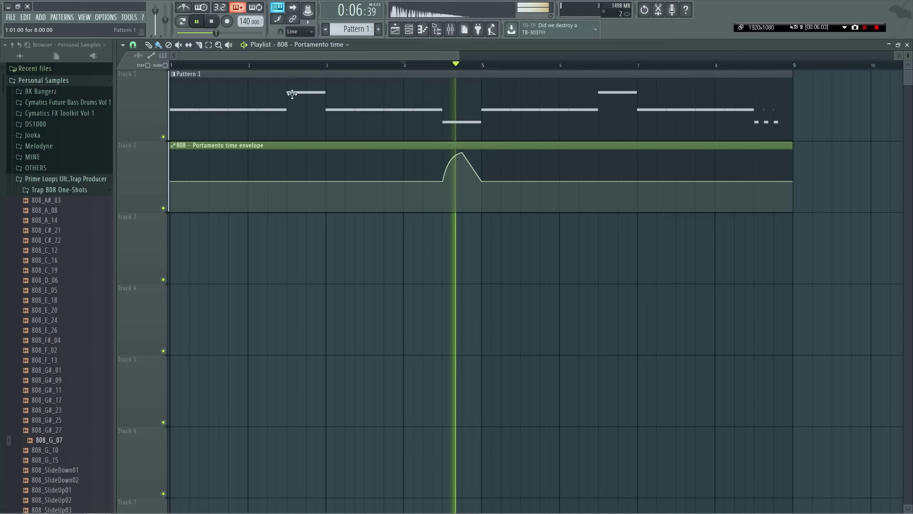
{"action": "key", "text": "space"}
- Compare the bar 4 slide with the portamento automation track muted and unmuted
{"action": "left_click", "coordinate": [163, 208]}
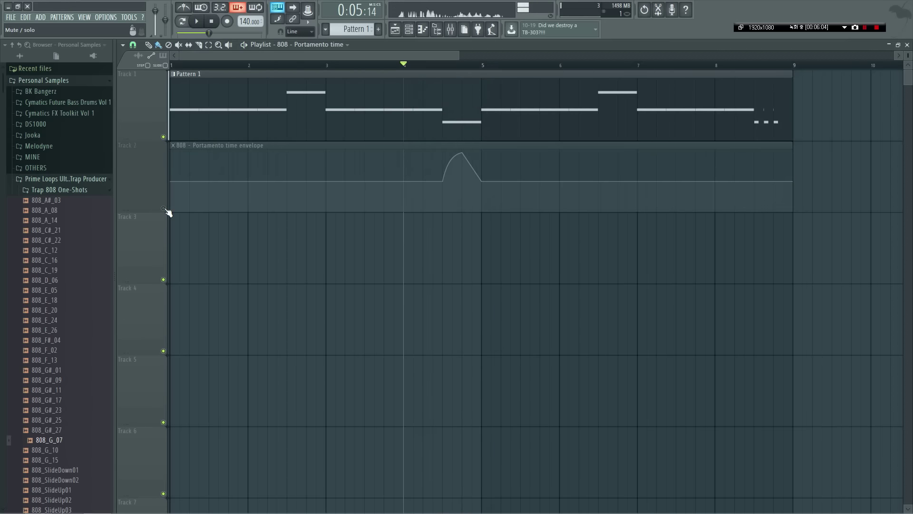
{"action": "key", "text": "space"}
{"action": "left_click", "coordinate": [164, 208]}
{"action": "key", "text": "space"}
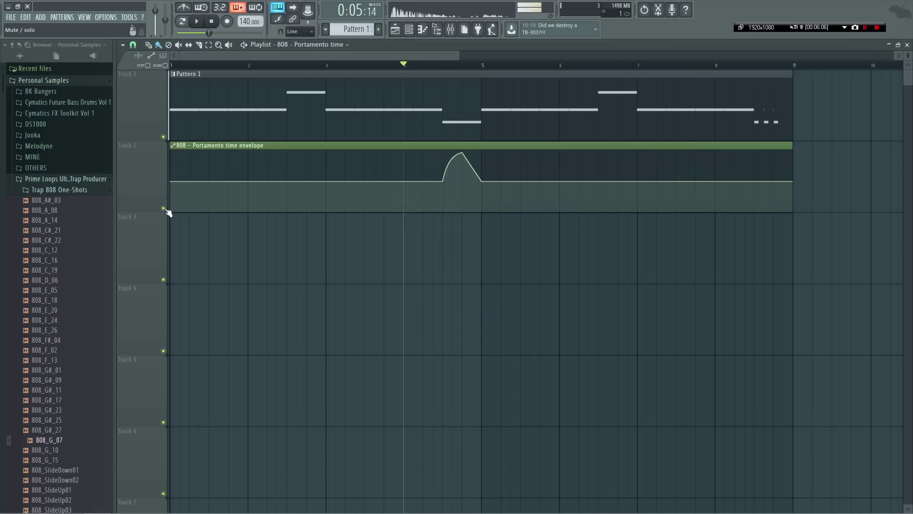
{"action": "key", "text": "space"}
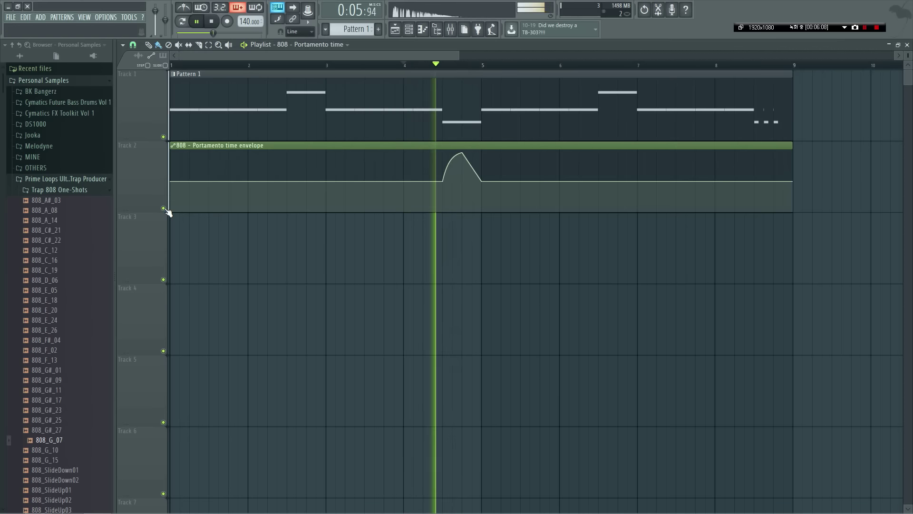
{"action": "key", "text": "space"}
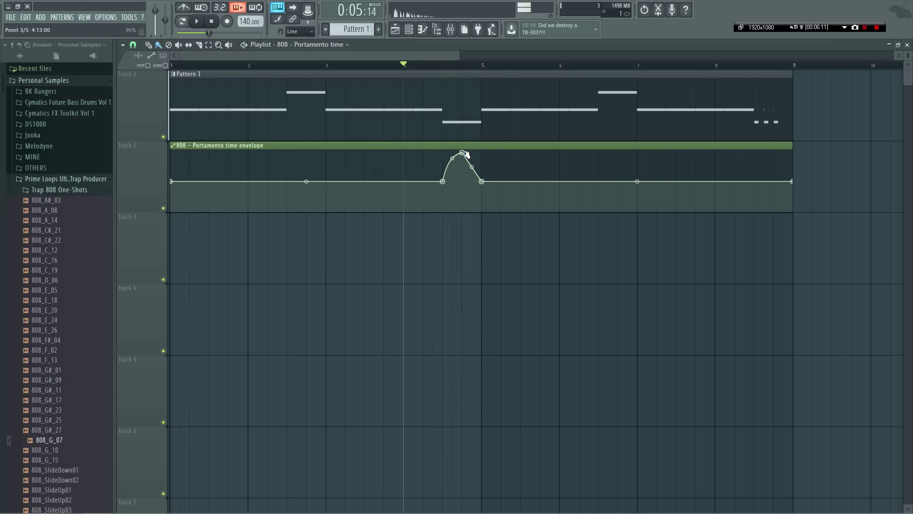
- Raise the portamento peak to the maximum, bow its falling slope outward, and play from bar 4
{"action": "key", "text": "space"}
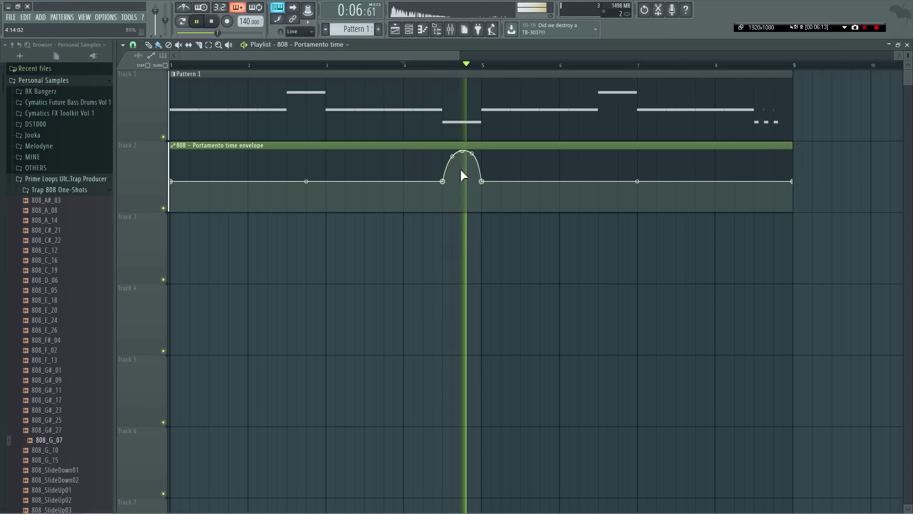
{"action": "key", "text": "space"}
{"action": "key", "text": "space"}
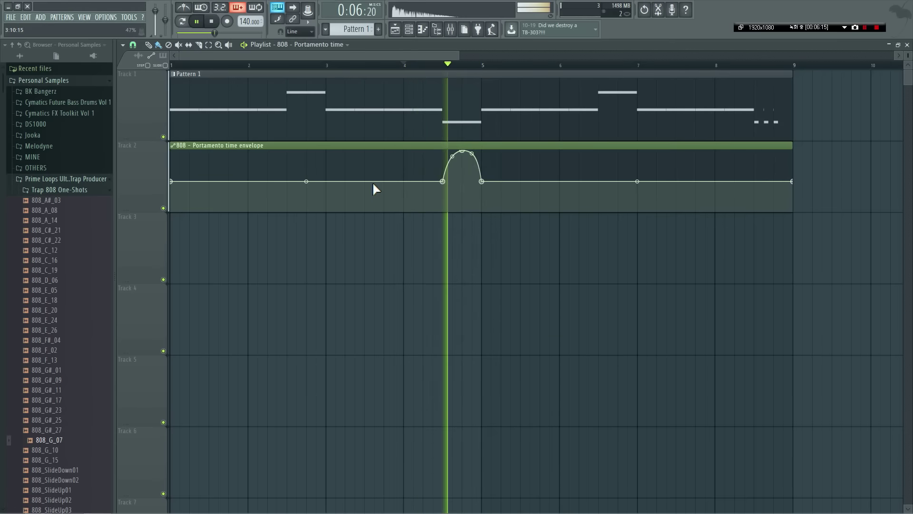
{"action": "key", "text": "space"}
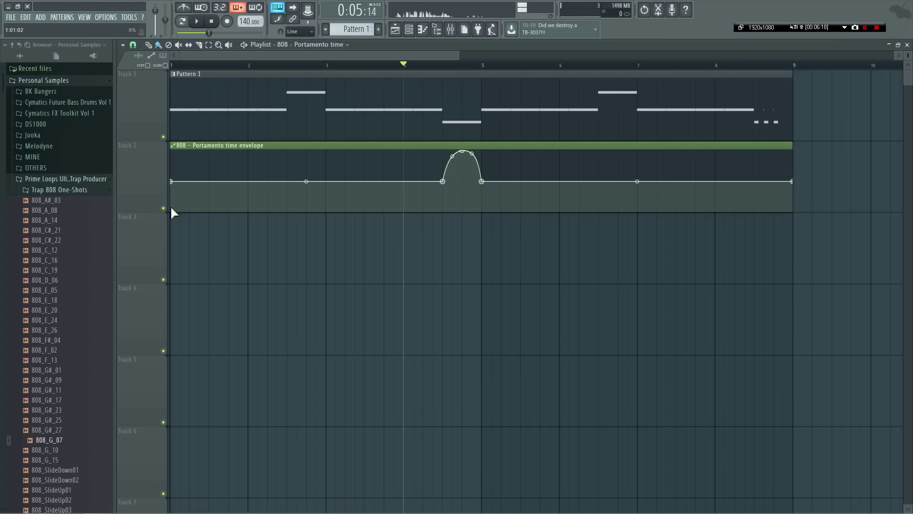
- Mute and unmute the automation track during playback to judge the rounded portamento curve against no automation
{"action": "left_click", "coordinate": [163, 209]}
{"action": "key", "text": "space"}
{"action": "key", "text": "space"}
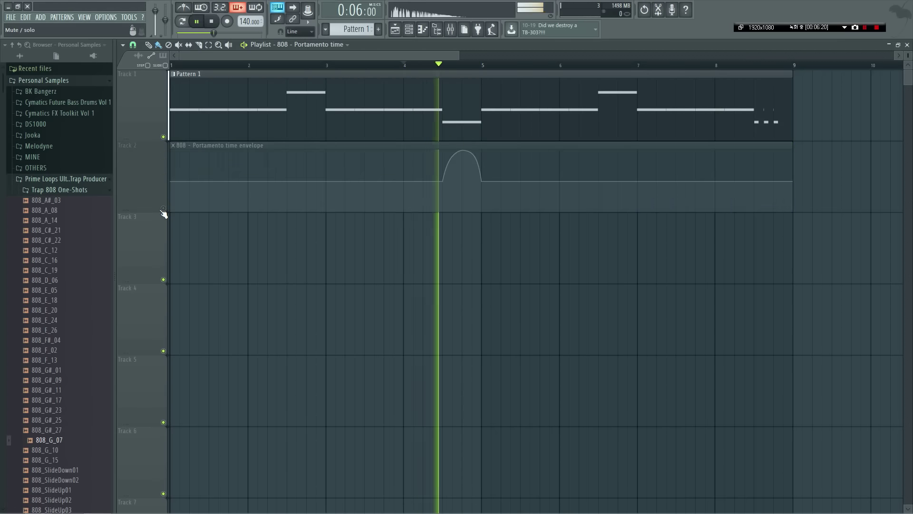
{"action": "left_click", "coordinate": [163, 210]}
{"action": "key", "text": "space"}
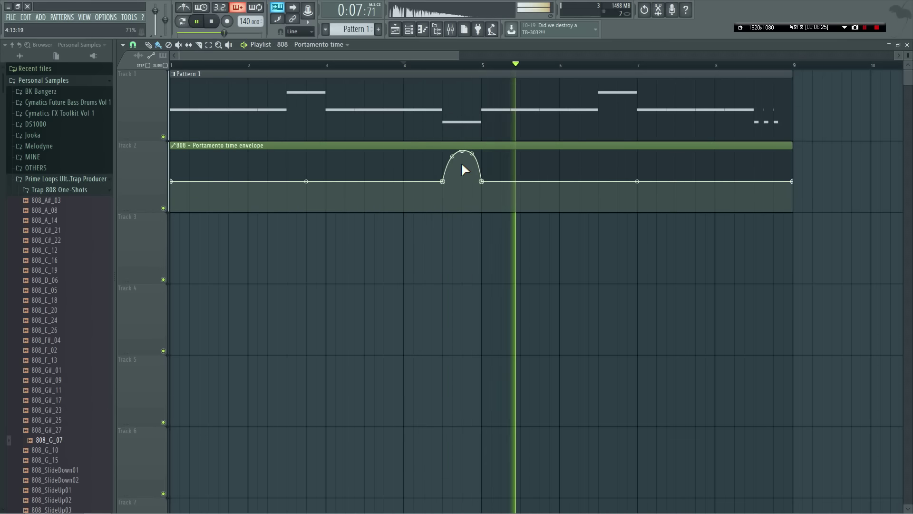
{"action": "key", "text": "space"}
- Make the portamento jump vertically with a 100% point at bar 4 step 9, and play from bar 4
{"action": "left_click_drag", "start_coordinate": [452, 151], "coordinate": [444, 151]}
{"action": "key", "text": "space"}
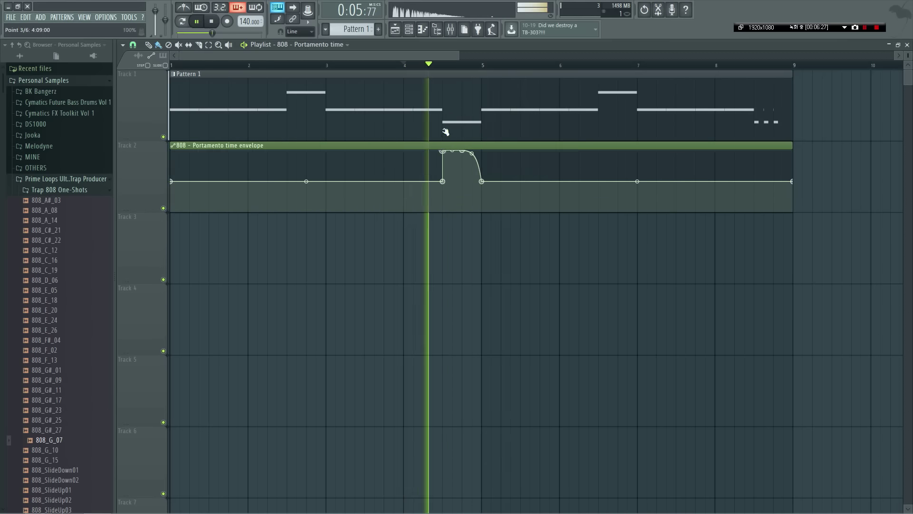
{"action": "key", "text": "space"}
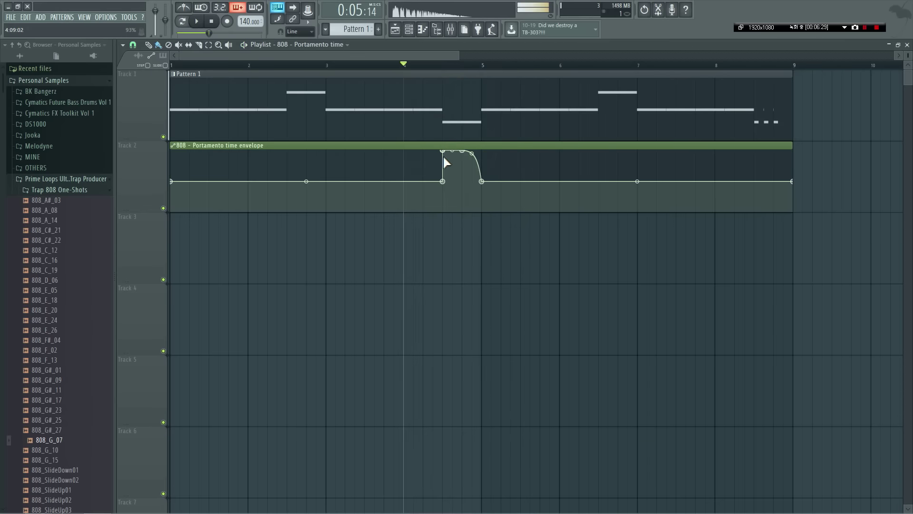
{"action": "key", "text": "space"}
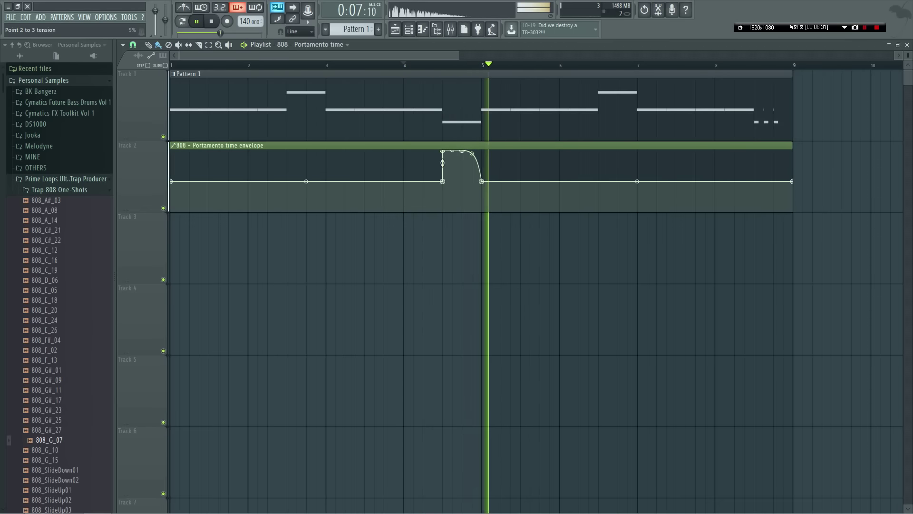
- Ease the vertical portamento jump at bar 4 step 9 into a steep rounded rise and play it back
{"action": "left_click_drag", "start_coordinate": [443, 152], "coordinate": [448, 152]}
{"action": "key", "text": "space"}
{"action": "key", "text": "space"}
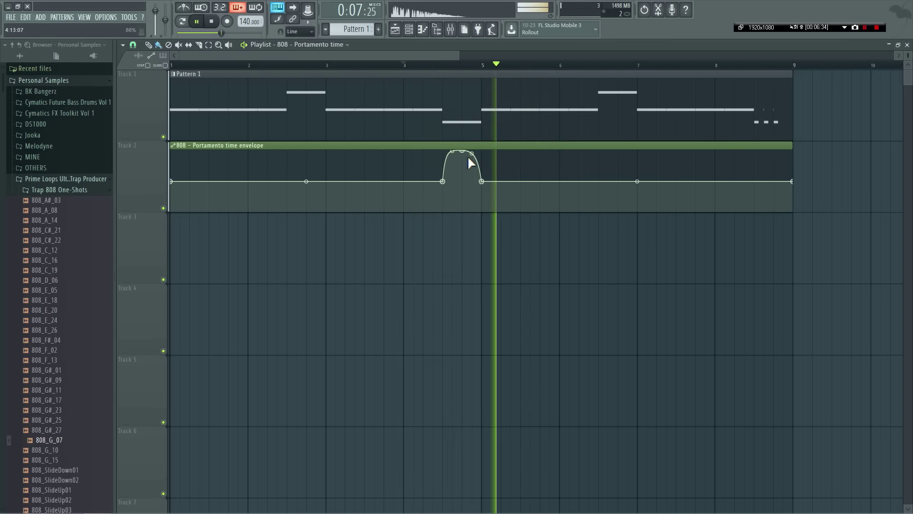
- Straighten the outward-bowed falling slope of the bar 4 portamento peak and play it back from bar 4
{"action": "key", "text": "space"}
{"action": "key", "text": "space"}
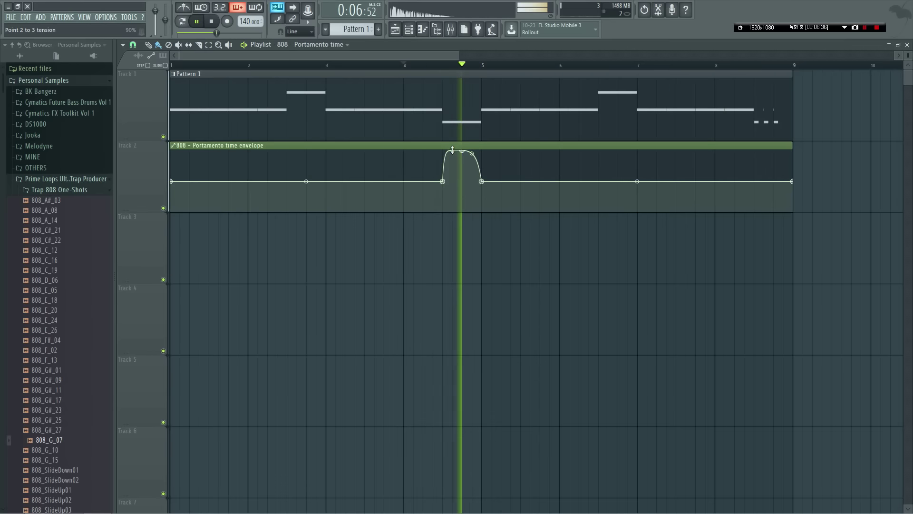
{"action": "mouse_move", "coordinate": [471, 154]}
{"action": "left_mouse_down"}
{"action": "mouse_move", "coordinate": [472, 180]}
{"action": "mouse_move", "coordinate": [472, 162]}
{"action": "left_mouse_up"}
{"action": "key", "text": "space"}
{"action": "key", "text": "space"}
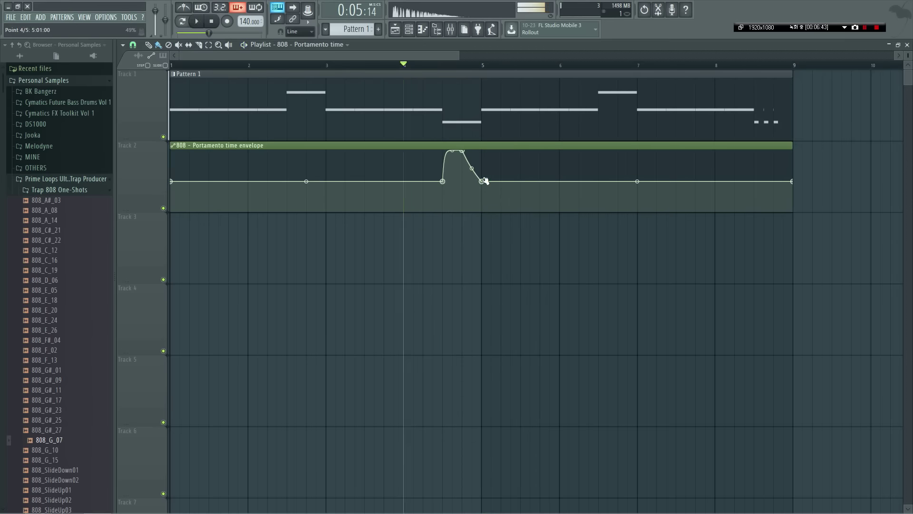
- Move the end point of the portamento fall to bar 5 step 3, paste the 49% value into it, and play from bar 4
{"action": "key", "text": "space"}
{"action": "left_click_drag", "start_coordinate": [481, 182], "coordinate": [490, 183]}
{"action": "right_click", "coordinate": [492, 184]}
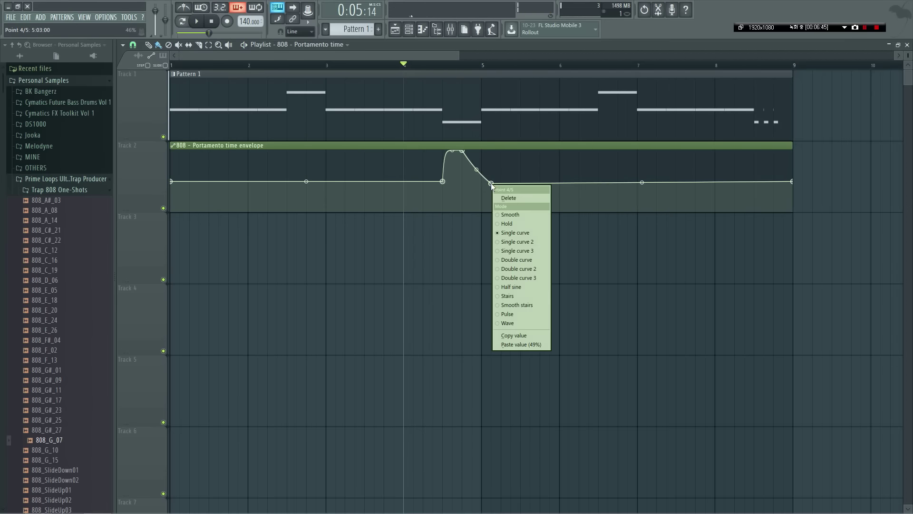
{"action": "key", "text": "p"}
{"action": "key", "text": "space"}
{"action": "left_click_drag", "start_coordinate": [477, 169], "coordinate": [477, 169]}
{"action": "key", "text": "space"}
{"action": "key", "text": "space"}
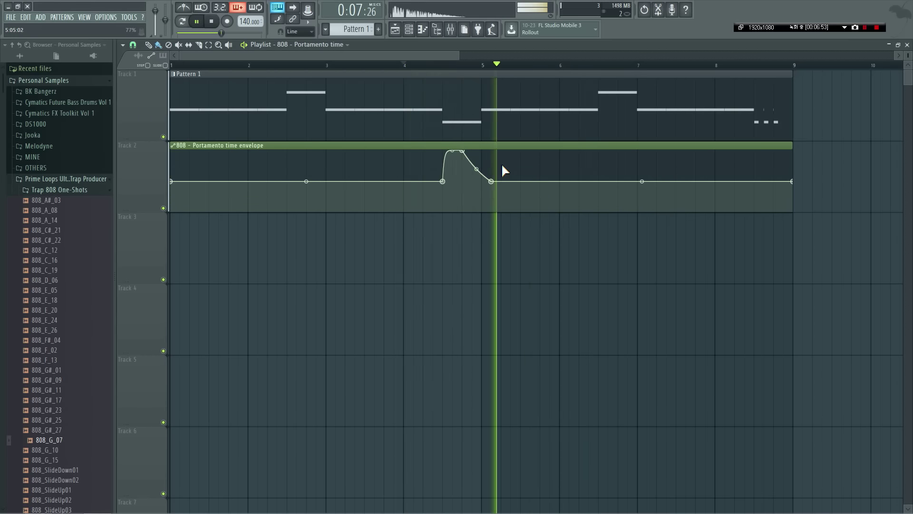
- Add a portamento point at bar 8 step 9, paste the 49% value into it, and briefly play the arrangement
{"action": "scroll", "coordinate": [530, 197], "scroll_direction": "down", "scroll_amount": 2}
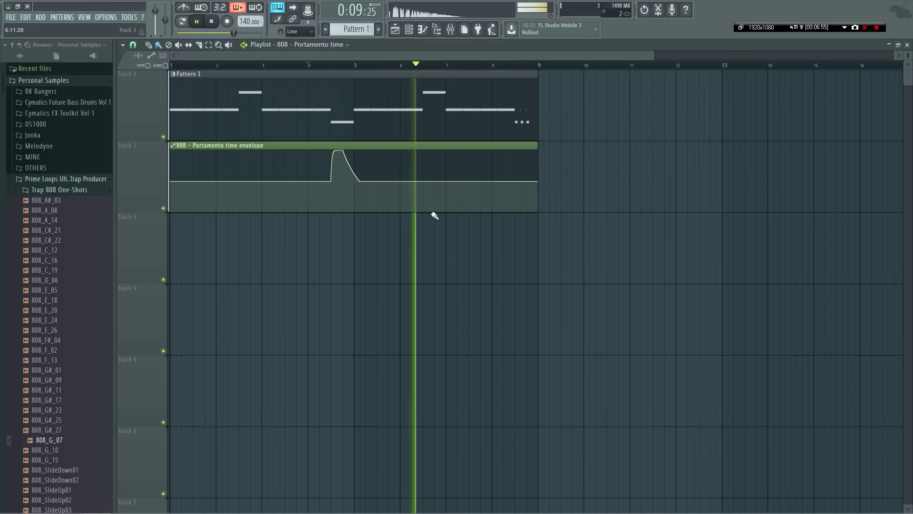
{"action": "scroll", "coordinate": [432, 214], "scroll_direction": "up", "scroll_amount": 4}
{"action": "scroll", "coordinate": [607, 201], "scroll_direction": "down", "scroll_amount": 3}
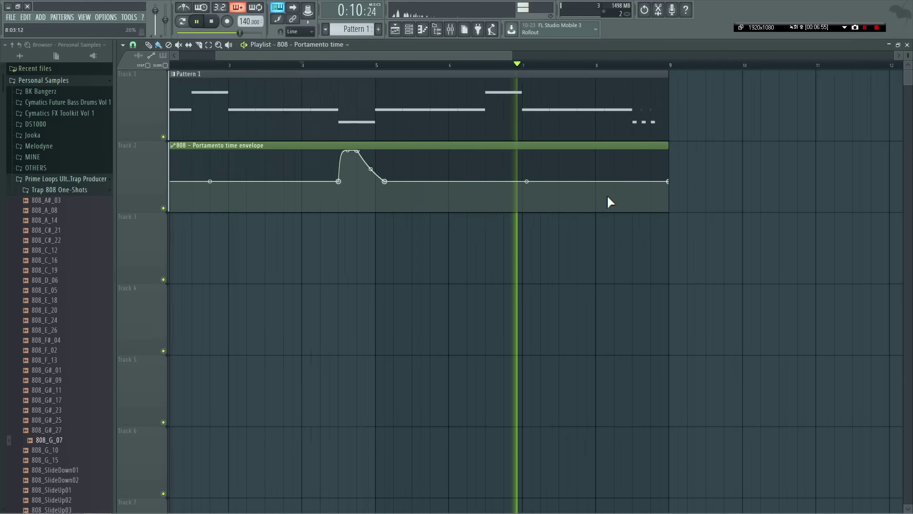
{"action": "key", "text": "space"}
{"action": "left_click", "coordinate": [574, 179]}
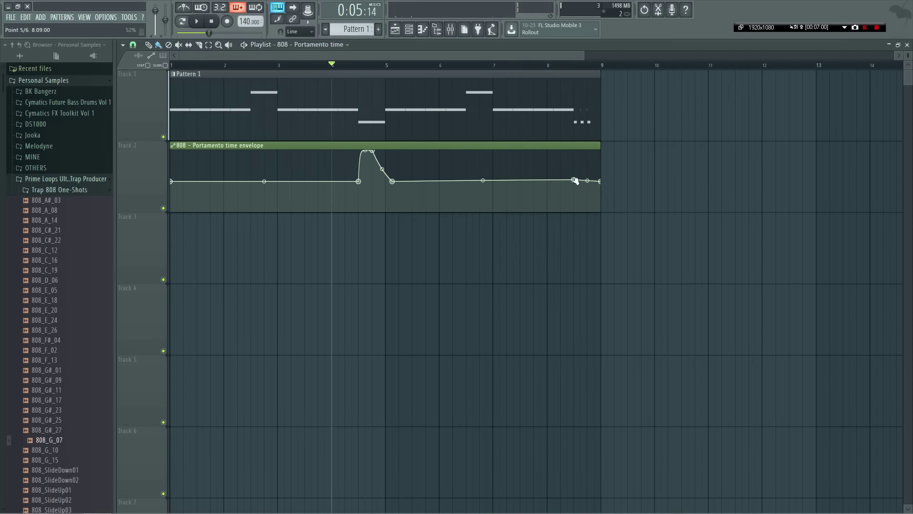
{"action": "right_click", "coordinate": [575, 180]}
{"action": "left_click", "coordinate": [603, 340]}
{"action": "key", "text": "space"}
{"action": "key", "text": "space"}
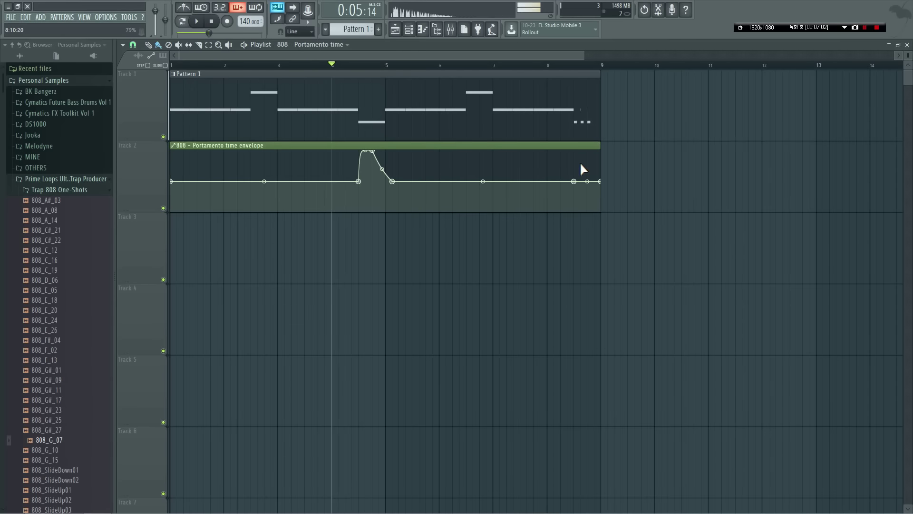
- Set the playback position to bar 8 step 9, where the three short notes begin
{"action": "scroll", "coordinate": [616, 200], "scroll_direction": "up", "scroll_amount": 3}
{"action": "key", "text": "space"}
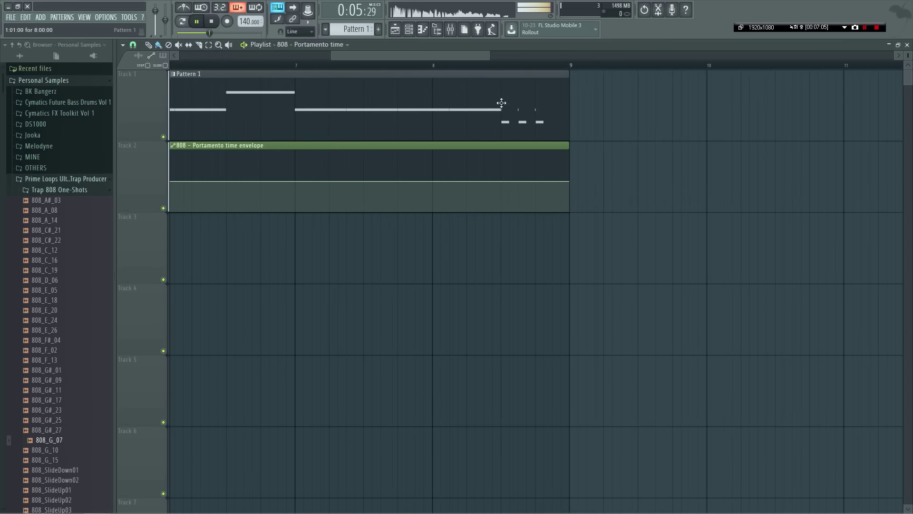
{"action": "left_click", "coordinate": [501, 65]}
{"action": "key", "text": "space"}
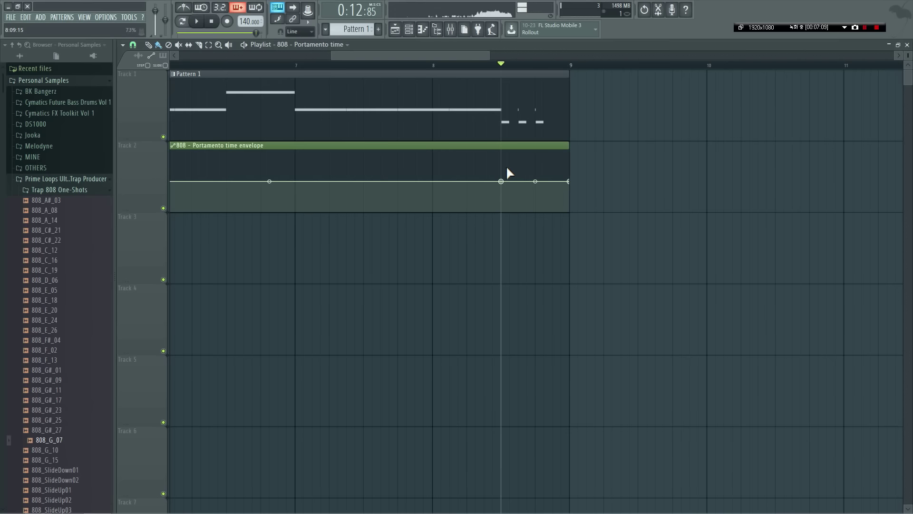
- Build three portamento spikes at bar 8 steps 9, 11 and 13, each jumping vertically and falling back to 49% within two steps
{"action": "key", "text": "space"}
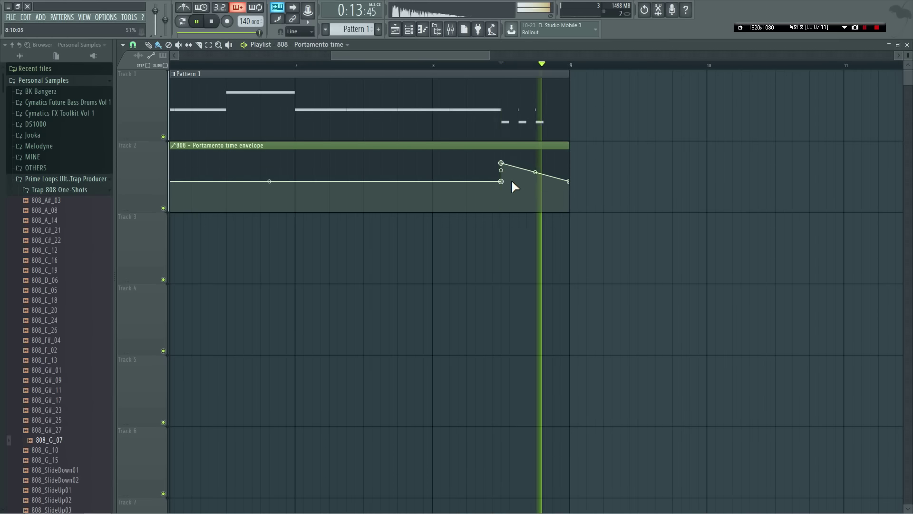
{"action": "key", "text": "space"}
{"action": "right_click", "coordinate": [519, 179]}
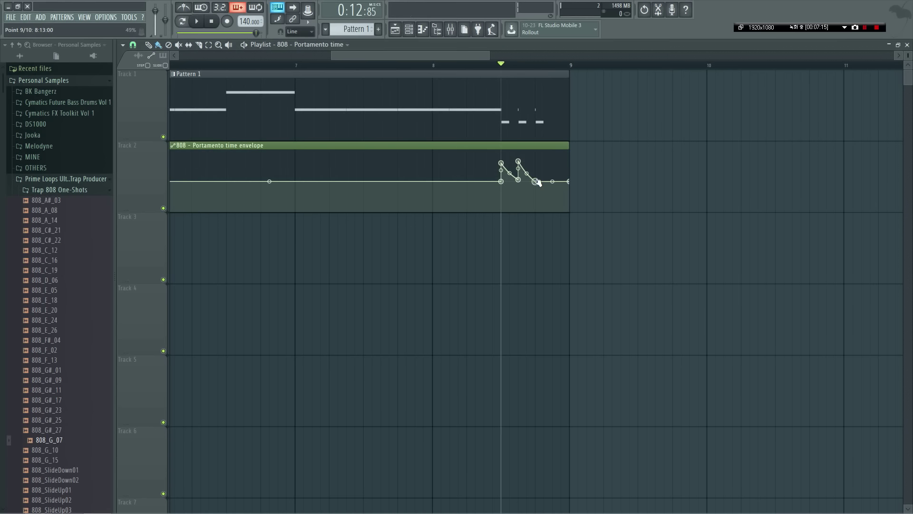
{"action": "key", "text": "space"}
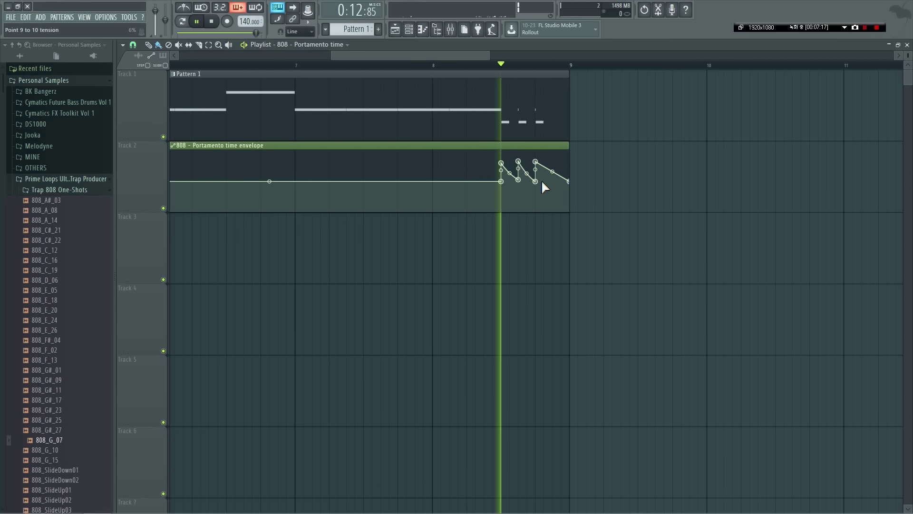
{"action": "right_click", "coordinate": [552, 180]}
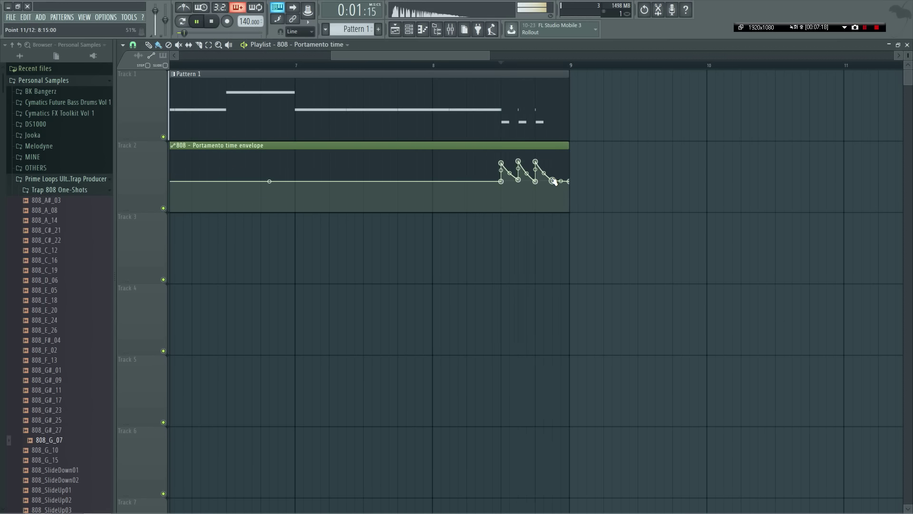
{"action": "right_click", "coordinate": [518, 181]}
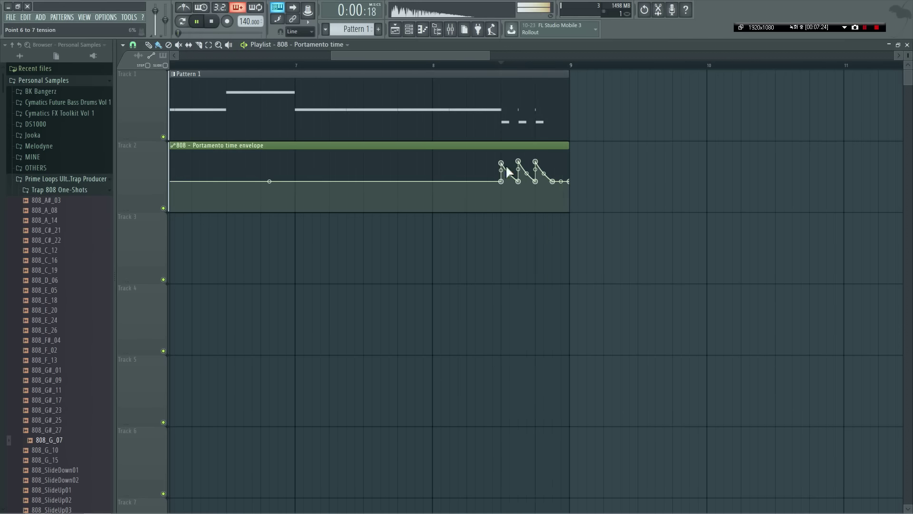
- Grade the three bar 8 spikes from 100% on the first down to a small third one with inward-curved falls, and play them
{"action": "mouse_move", "coordinate": [535, 161]}
{"action": "left_mouse_down"}
{"action": "mouse_move", "coordinate": [535, 151]}
{"action": "mouse_move", "coordinate": [544, 152]}
{"action": "left_mouse_up"}
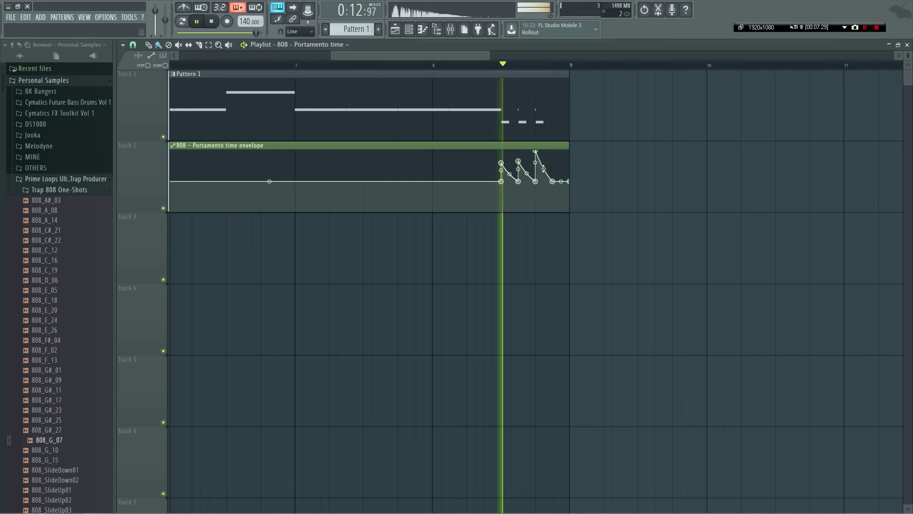
{"action": "left_click_drag", "start_coordinate": [544, 153], "coordinate": [542, 186]}
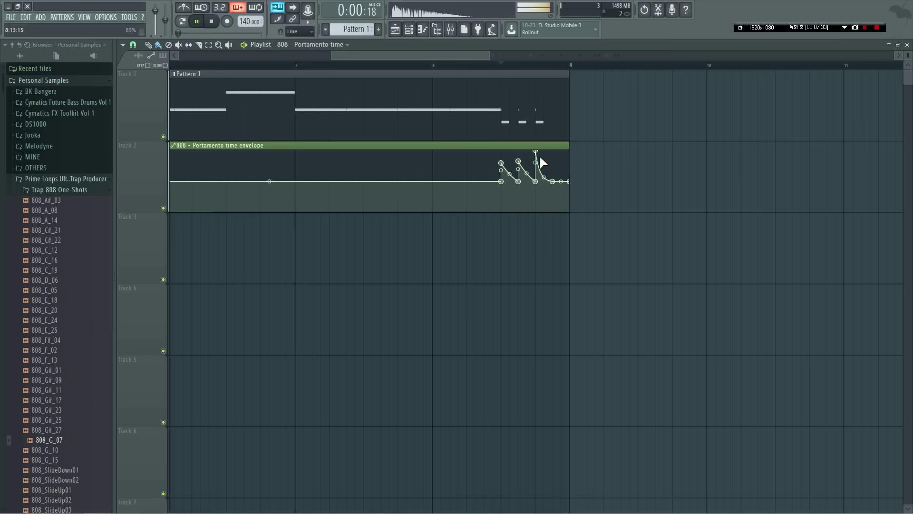
{"action": "left_click_drag", "start_coordinate": [535, 151], "coordinate": [541, 176]}
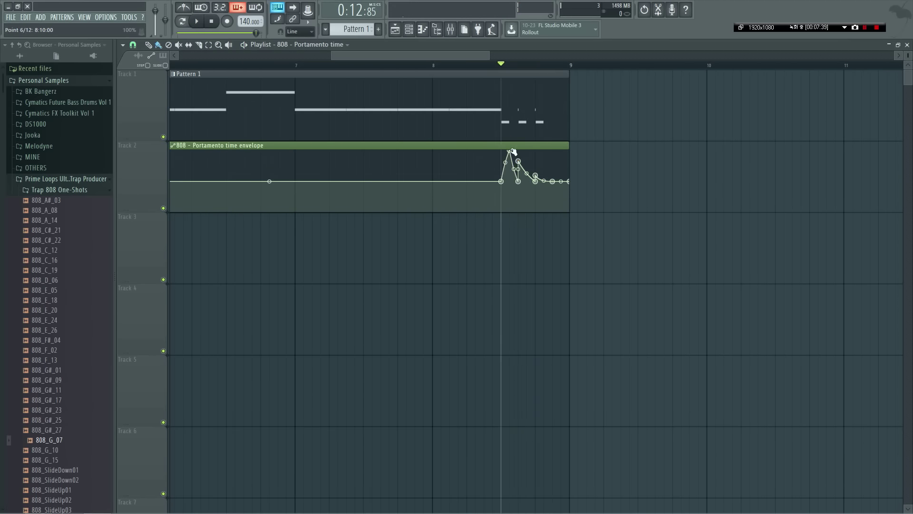
{"action": "key", "text": "space"}
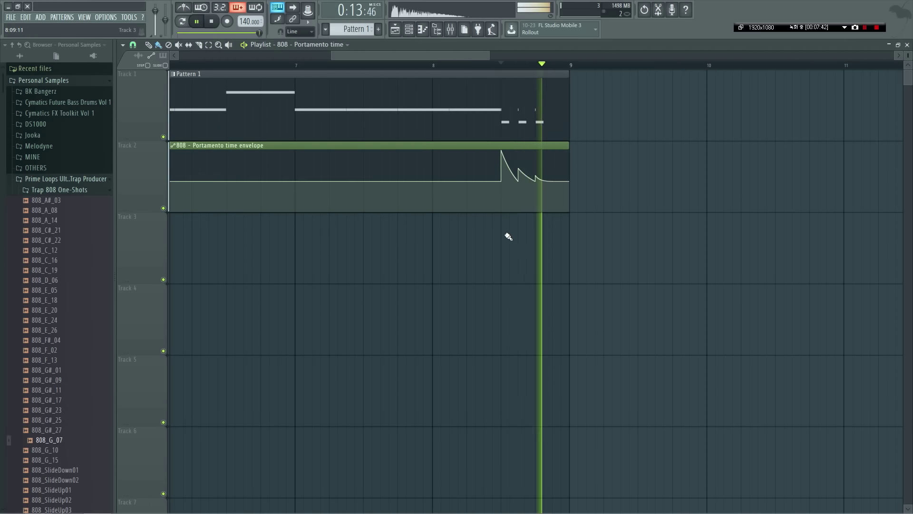
- Replace C_Tuner on the 808 mixer track with Fruity Parametric EQ 2 and play the pattern to view its spectrum
{"action": "scroll", "coordinate": [476, 243], "scroll_direction": "down", "scroll_amount": 5}
{"action": "key", "text": "Tab"}
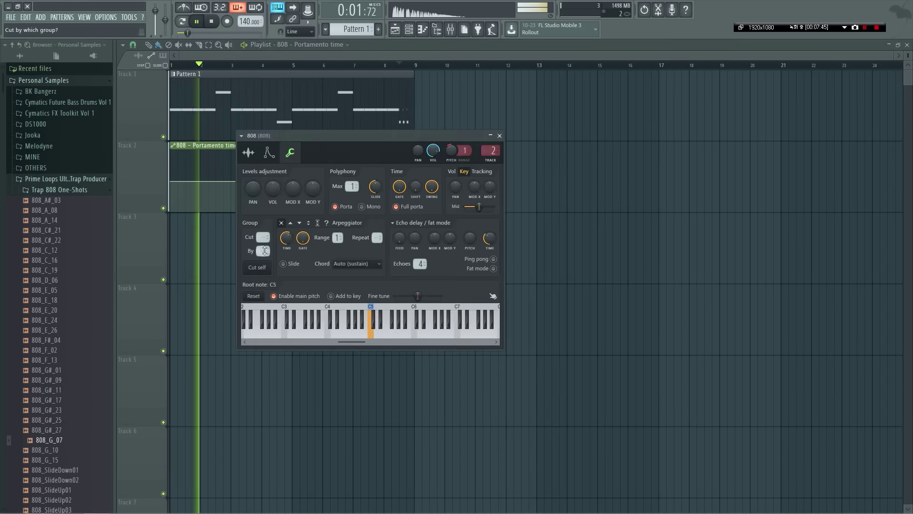
{"action": "key", "text": "Tab"}
{"action": "key", "text": "Tab"}
{"action": "key", "text": "space"}
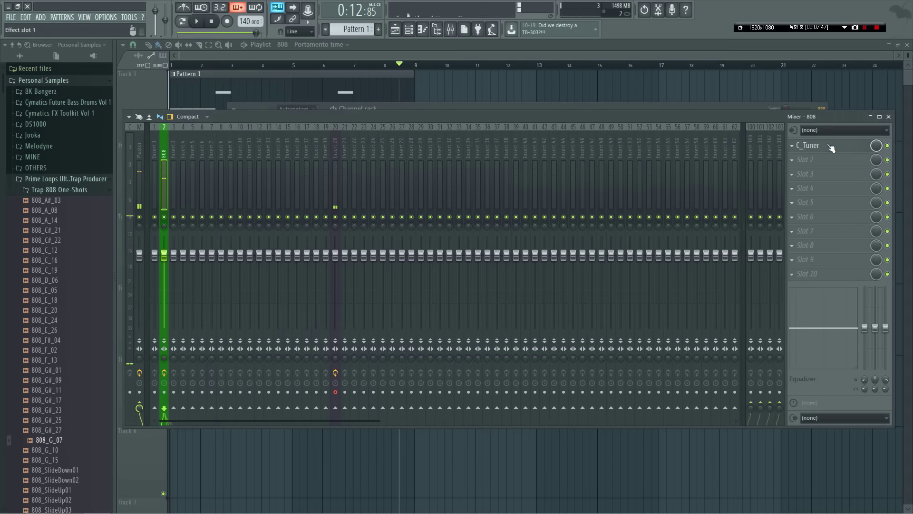
{"action": "left_click", "coordinate": [826, 146]}
{"action": "left_click", "coordinate": [792, 146]}
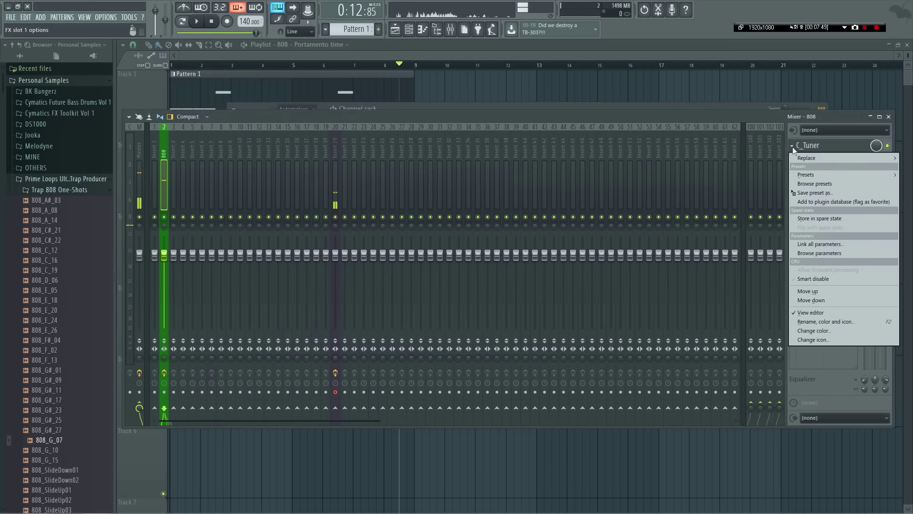
{"action": "mouse_move", "coordinate": [809, 158]}
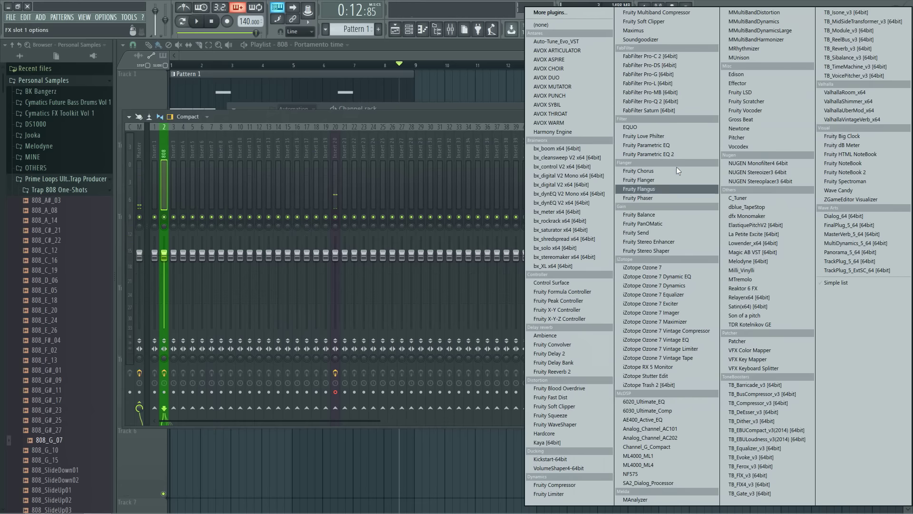
{"action": "left_click", "coordinate": [648, 154]}
{"action": "key", "text": "space"}
{"action": "left_click_drag", "start_coordinate": [643, 209], "coordinate": [489, 189]}
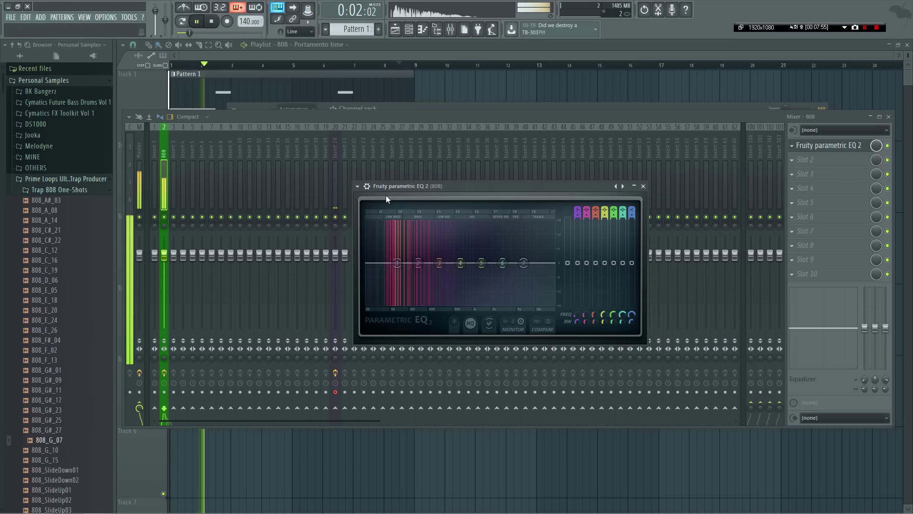
{"action": "key", "text": "space"}
- Turn EQ band 1 into a steep high-pass filter at about 42 Hz during playback and return to the playlist
{"action": "left_click_drag", "start_coordinate": [399, 262], "coordinate": [368, 304]}
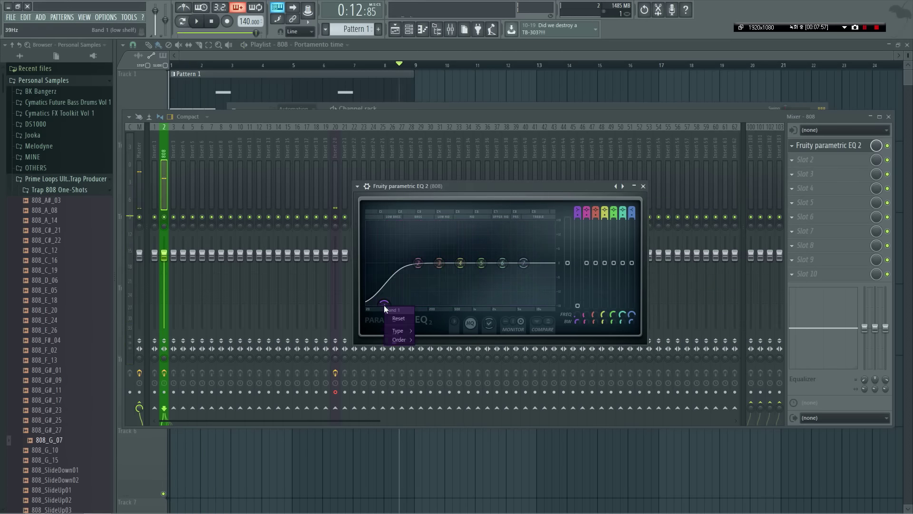
{"action": "left_click", "coordinate": [421, 341]}
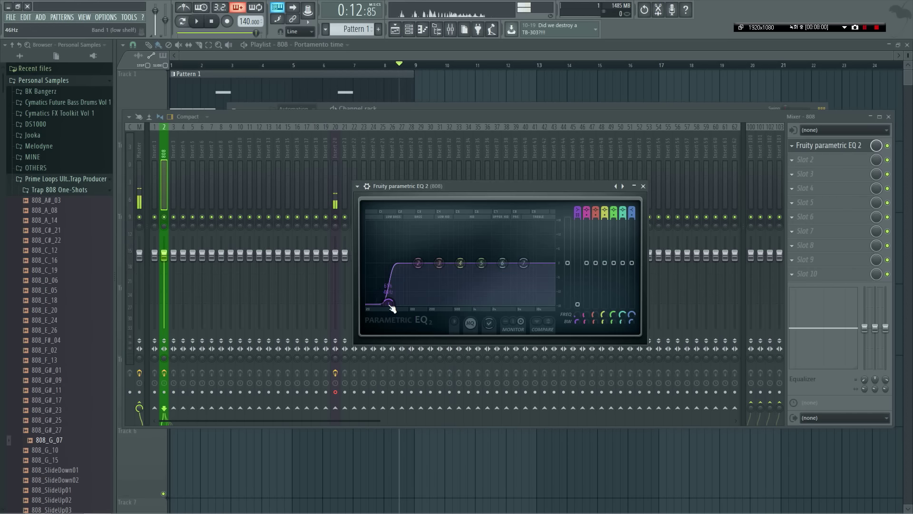
{"action": "right_click", "coordinate": [388, 303]}
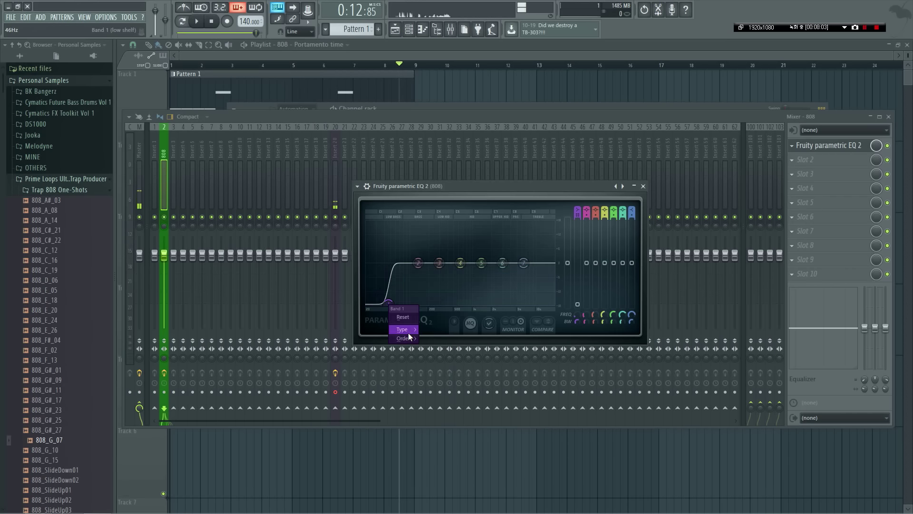
{"action": "mouse_move", "coordinate": [408, 333]}
{"action": "left_click", "coordinate": [436, 356]}
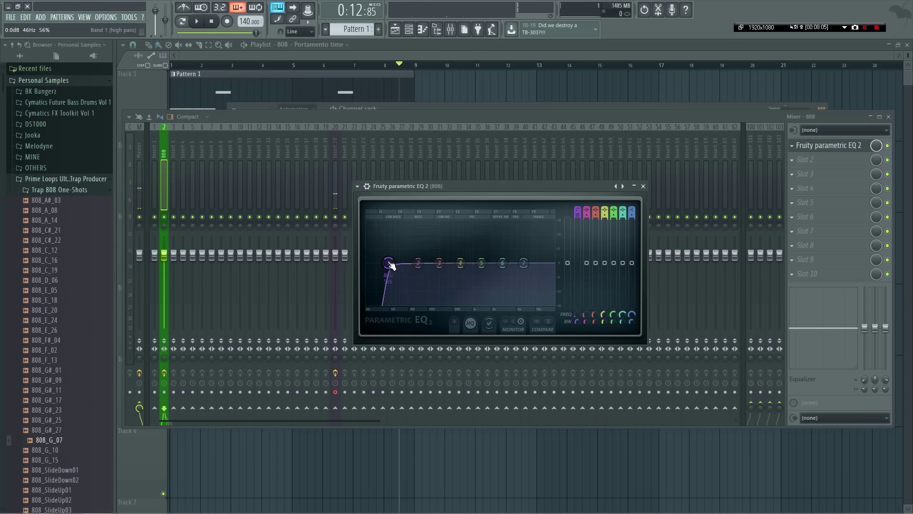
{"action": "key", "text": "space"}
{"action": "left_click_drag", "start_coordinate": [388, 265], "coordinate": [386, 264]}
{"action": "right_click", "coordinate": [418, 482]}
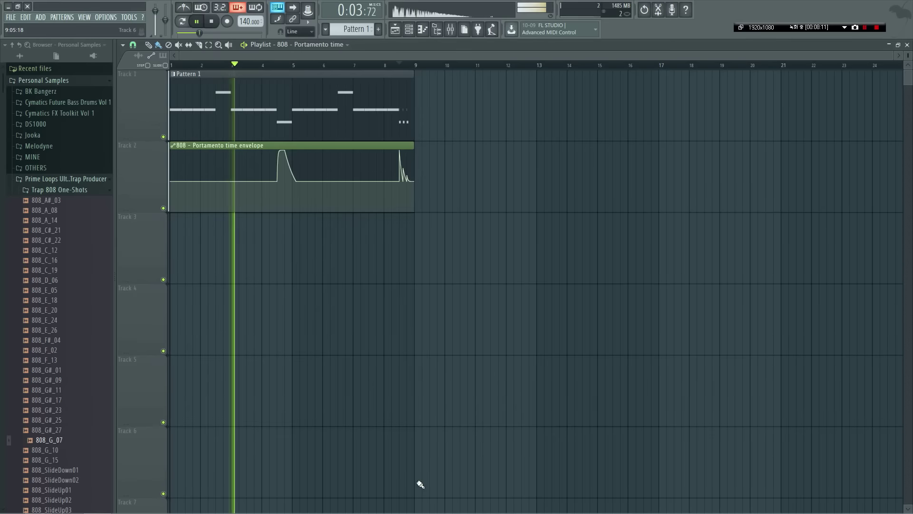
- Raise the 808 pattern's G4 note at bar 4 step 9 to B4 and play from that note
{"action": "double_click", "coordinate": [293, 126]}
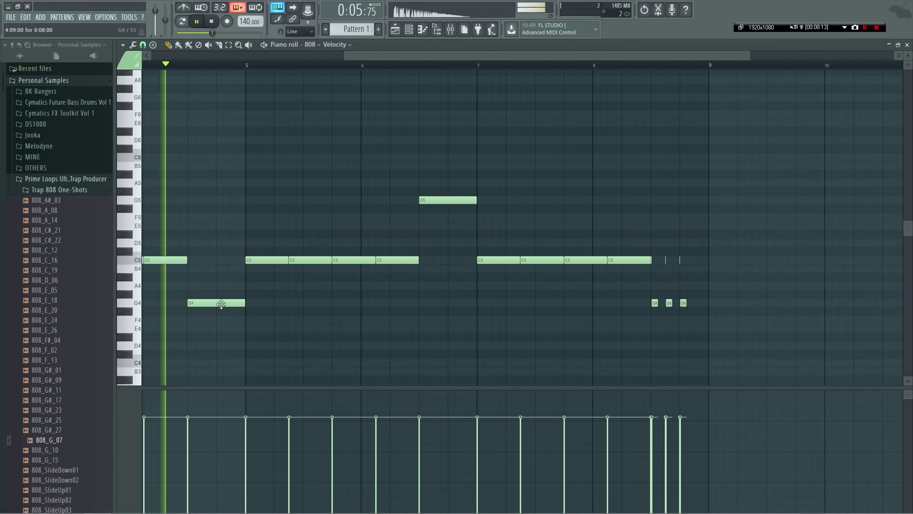
{"action": "left_click", "coordinate": [194, 66]}
{"action": "scroll", "coordinate": [194, 134], "scroll_direction": "down", "scroll_amount": 2}
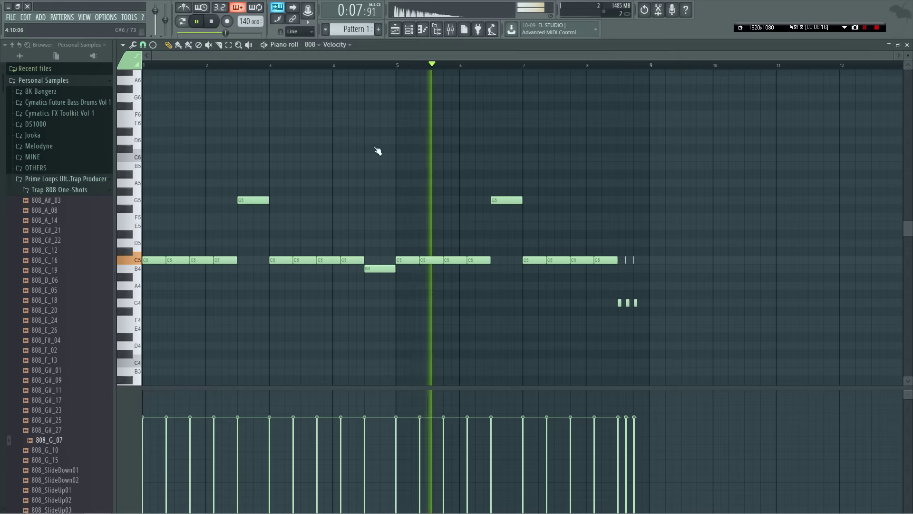
- Reopen the 808 track's Parametric EQ 2 and play from bar 4 step 9 to examine the low frequencies around the high-pass cutoff
{"action": "key", "text": "F7"}
{"action": "key", "text": "space"}
{"action": "key", "text": "F6"}
{"action": "key", "text": "Tab"}
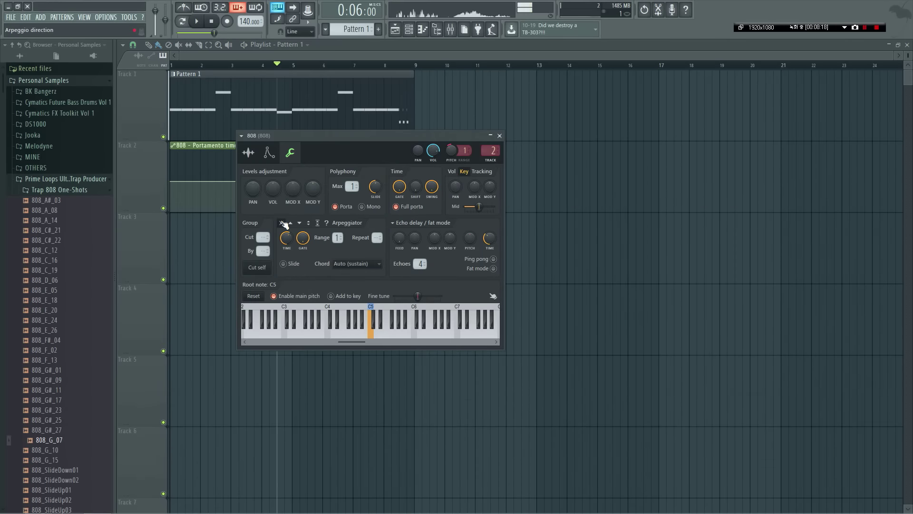
{"action": "key", "text": "Escape"}
{"action": "key", "text": "Tab"}
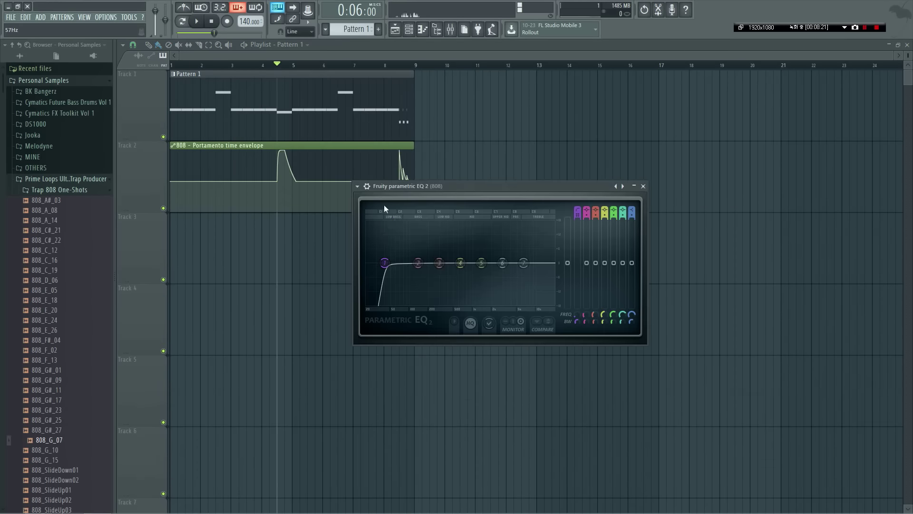
{"action": "key", "text": "space"}
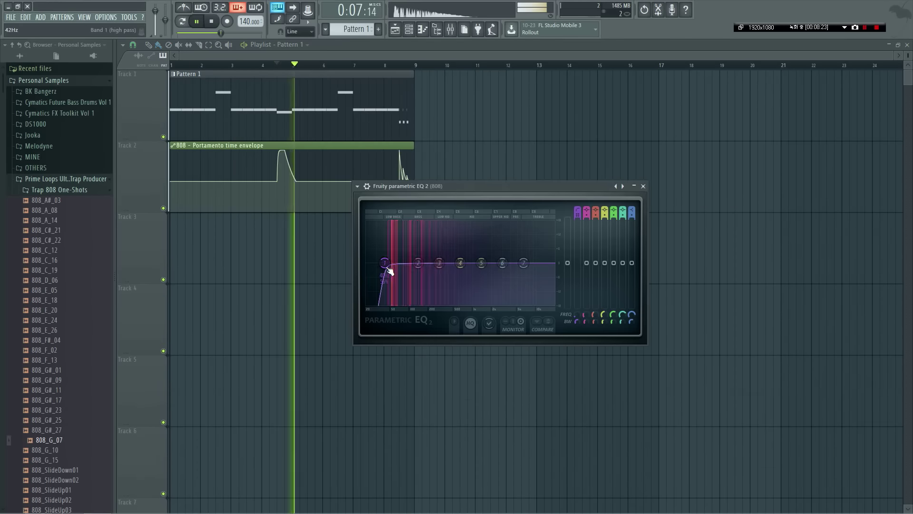
{"action": "left_click", "coordinate": [387, 267]}
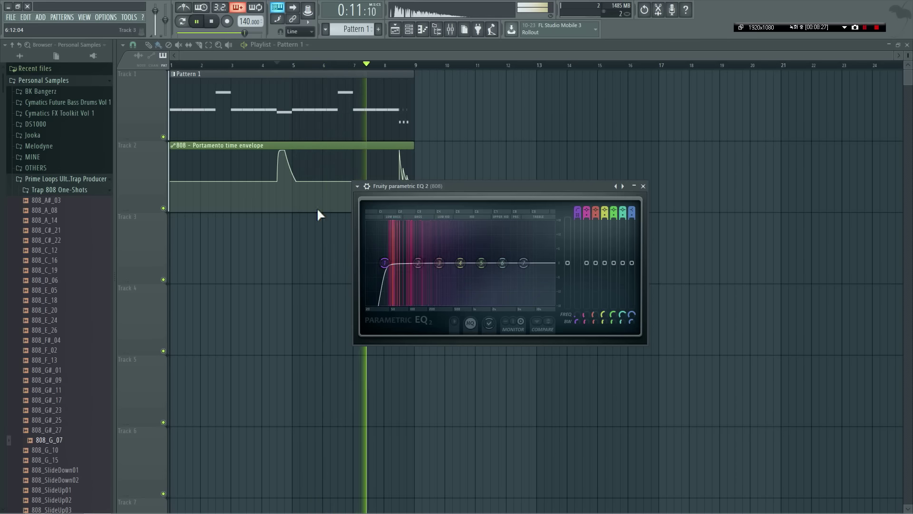
- Try small adjustments to bands 1 and 2 of the 808's Parametric EQ 2 during playback and undo the band 2 shift
{"action": "left_click", "coordinate": [387, 267]}
{"action": "left_click_drag", "start_coordinate": [384, 263], "coordinate": [384, 263]}
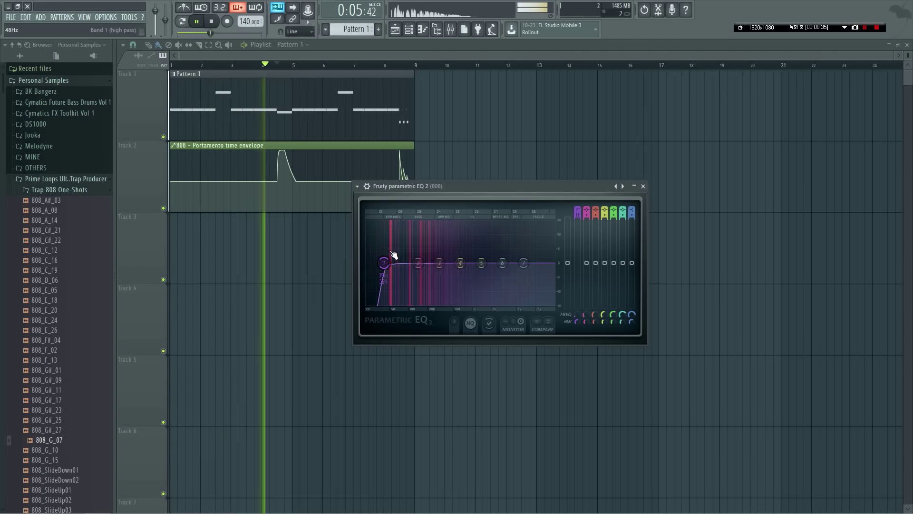
{"action": "left_click_drag", "start_coordinate": [418, 265], "coordinate": [412, 262]}
{"action": "key", "text": "ctrl+z"}
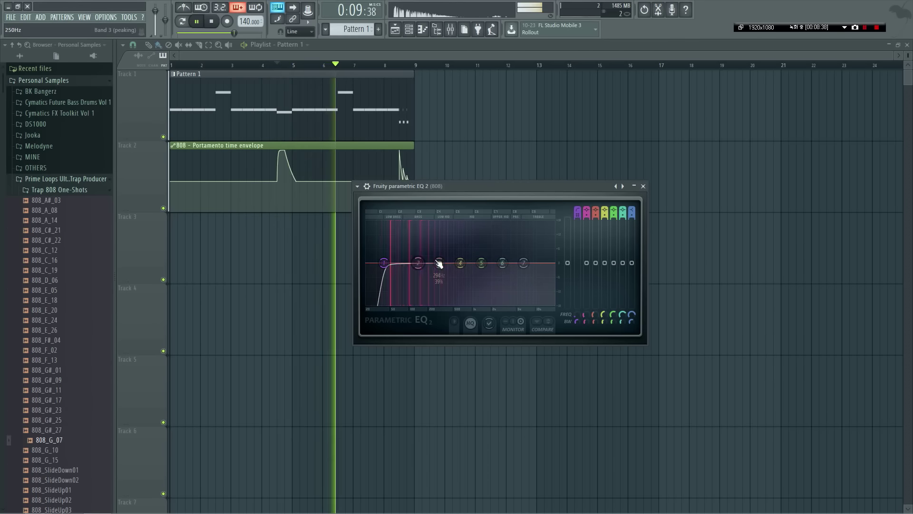
- Stop playback, add Fruity WaveShaper to the 808 mixer track and move it above Fruity Parametric EQ 2 in the effect chain
{"action": "key", "text": "space"}
{"action": "key", "text": "F6"}
{"action": "key", "text": "F9"}
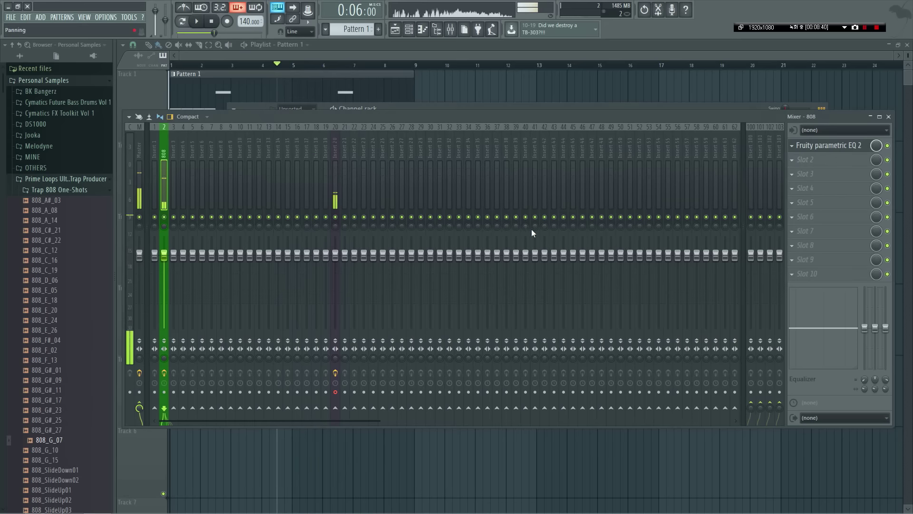
{"action": "left_click", "coordinate": [815, 162]}
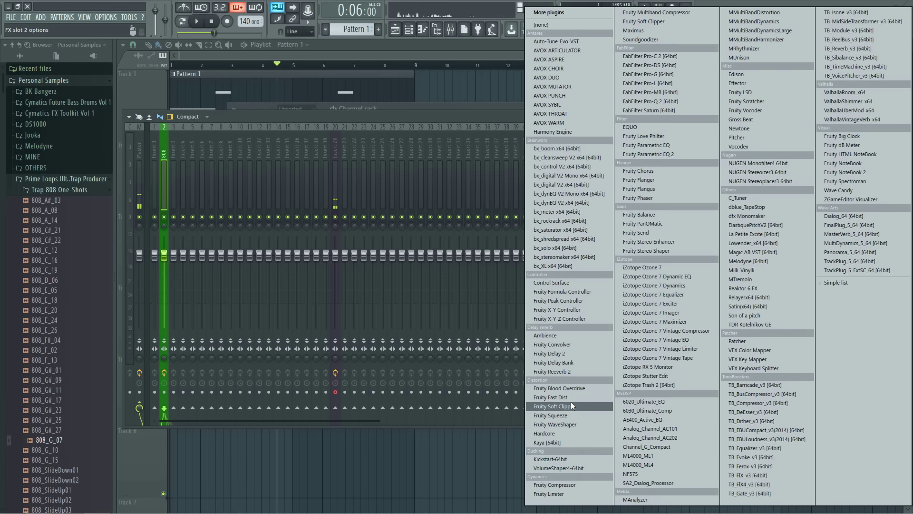
{"action": "left_click", "coordinate": [577, 423]}
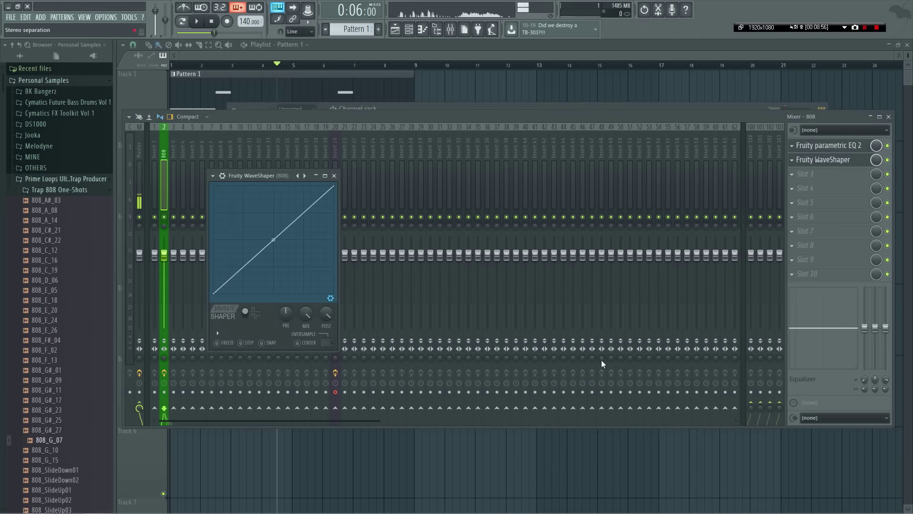
{"action": "left_click_drag", "start_coordinate": [273, 177], "coordinate": [438, 192]}
{"action": "scroll", "coordinate": [841, 149], "scroll_direction": "up", "scroll_amount": 1}
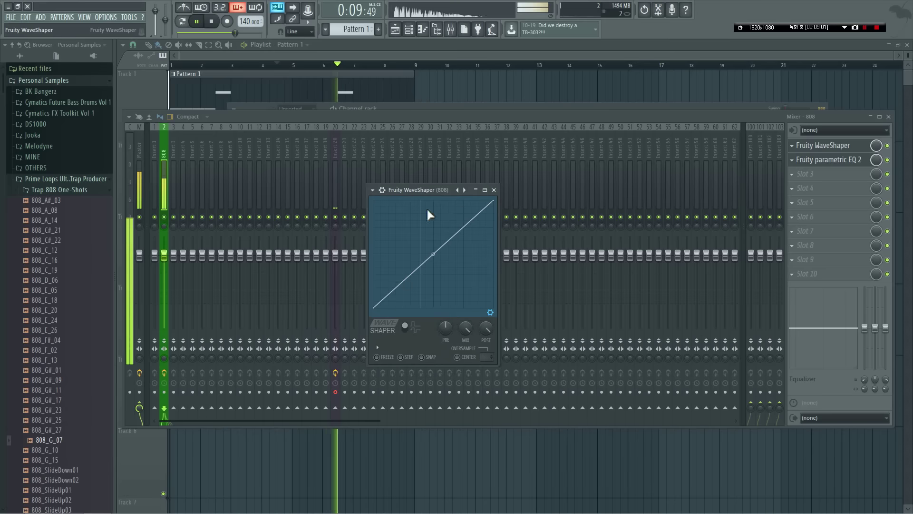
- Bend the lower part of the WaveShaper curve upward with a new point during playback and reduce the post level
{"action": "left_click_drag", "start_coordinate": [410, 274], "coordinate": [401, 269]}
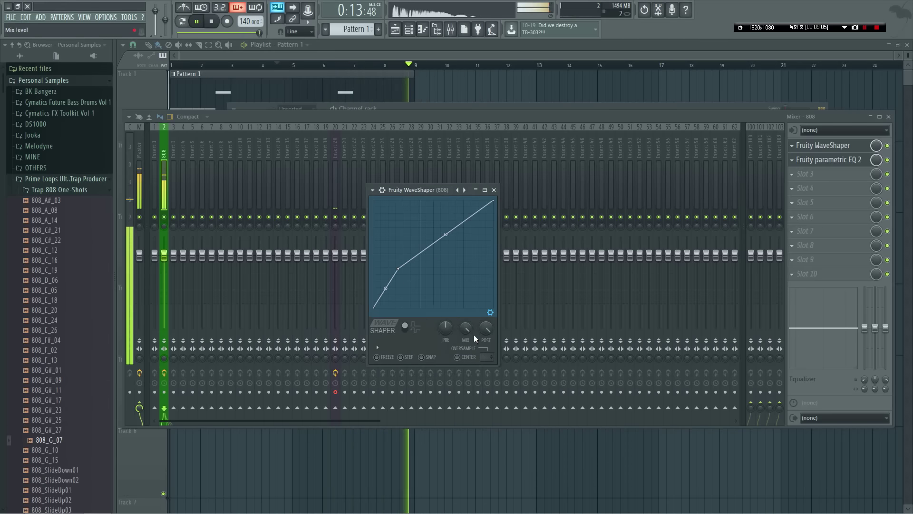
{"action": "left_click_drag", "start_coordinate": [474, 335], "coordinate": [481, 332]}
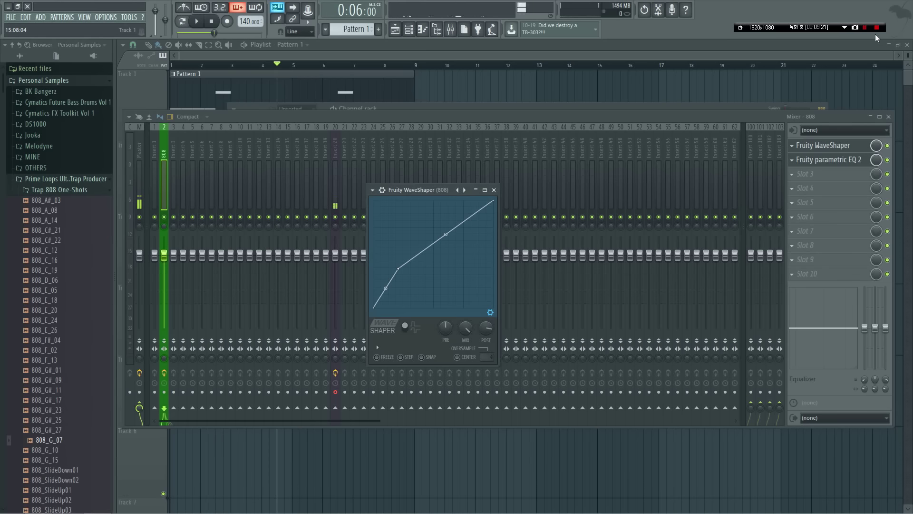
- Return to the playlist and play from bar 1 with the WaveShaper window moved aside so the EQ spectrum can be examined
{"action": "left_click", "coordinate": [625, 70]}
{"action": "key", "text": "space"}
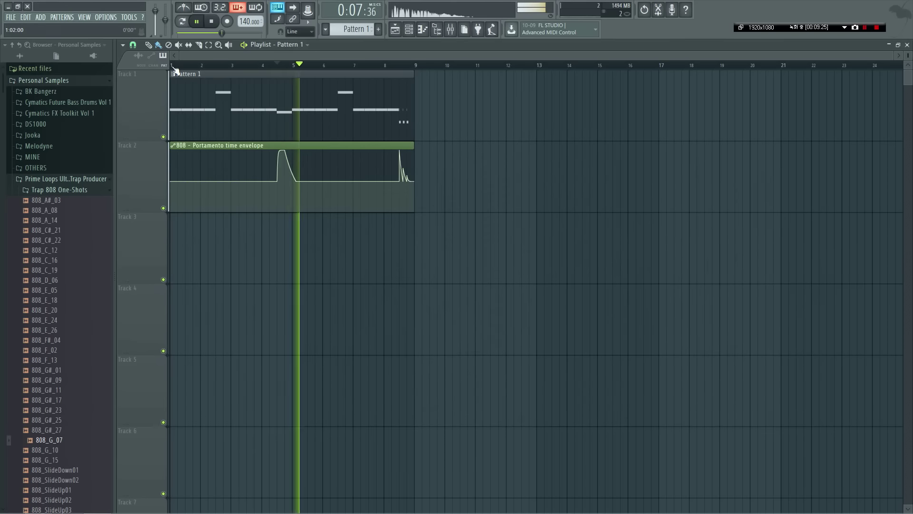
{"action": "left_click", "coordinate": [173, 66]}
{"action": "key", "text": "Tab"}
{"action": "key", "text": "Tab"}
{"action": "left_click_drag", "start_coordinate": [440, 190], "coordinate": [617, 189]}
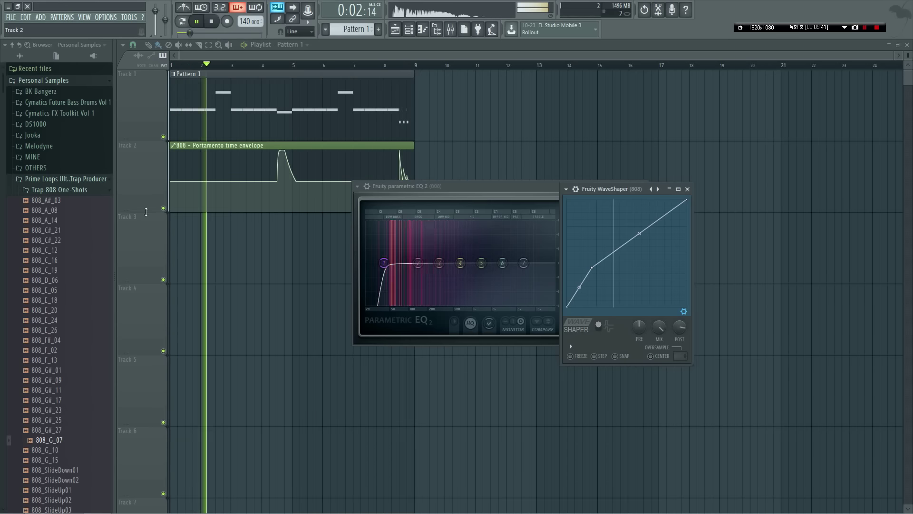
- Stop playback and close the Parametric EQ 2 and WaveShaper windows
{"action": "key", "text": "space"}
{"action": "left_click_drag", "start_coordinate": [427, 187], "coordinate": [333, 196]}
{"action": "left_click", "coordinate": [548, 196]}
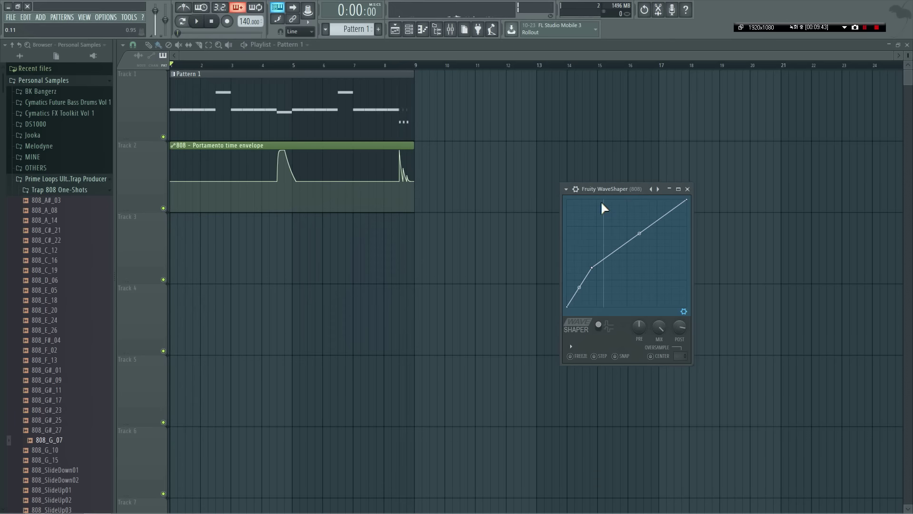
{"action": "left_click", "coordinate": [688, 189]}
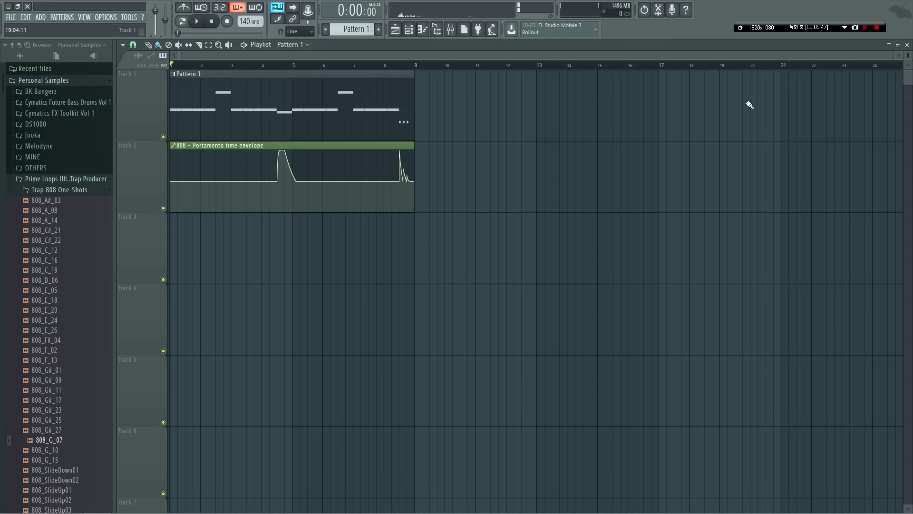
{"action": "left_click", "coordinate": [878, 27]}
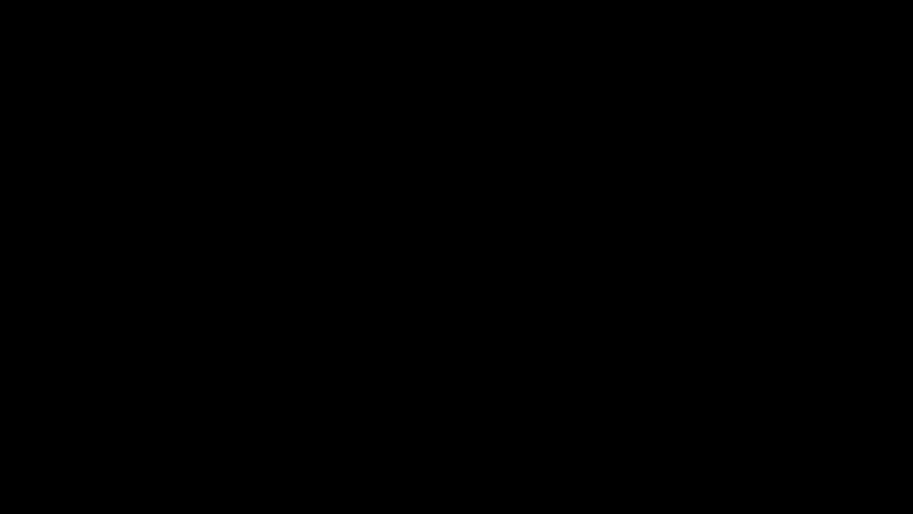